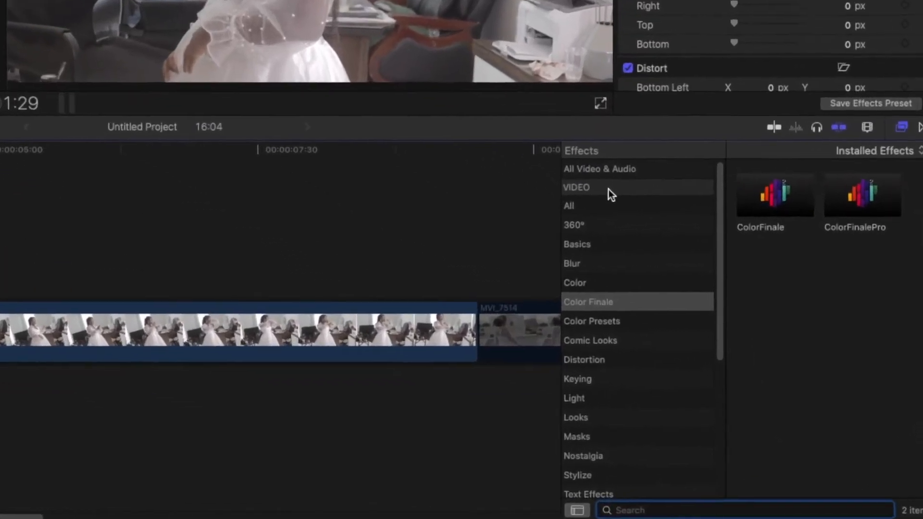
Apply the ColorFinalePro effect from the Color Finale category to the Wedding Tutorials clip.
click(731, 308)
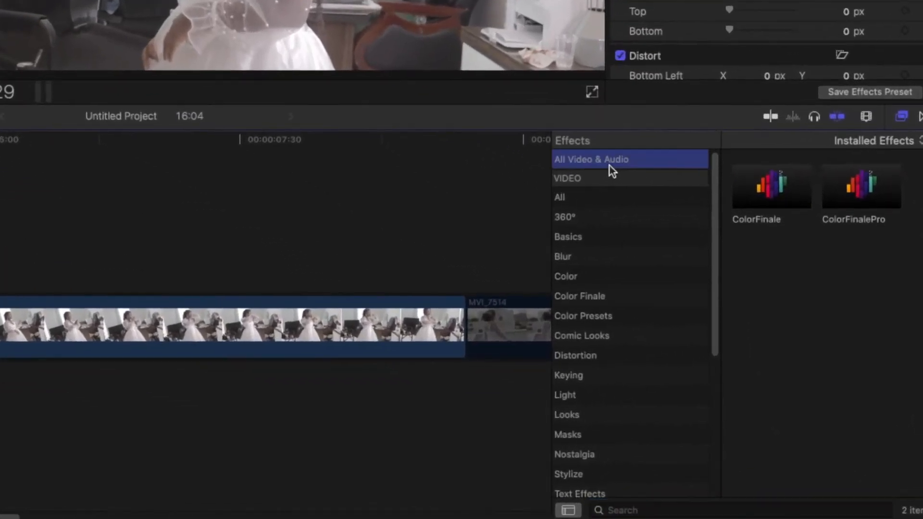
click(602, 298)
drag(860, 200, 337, 327)
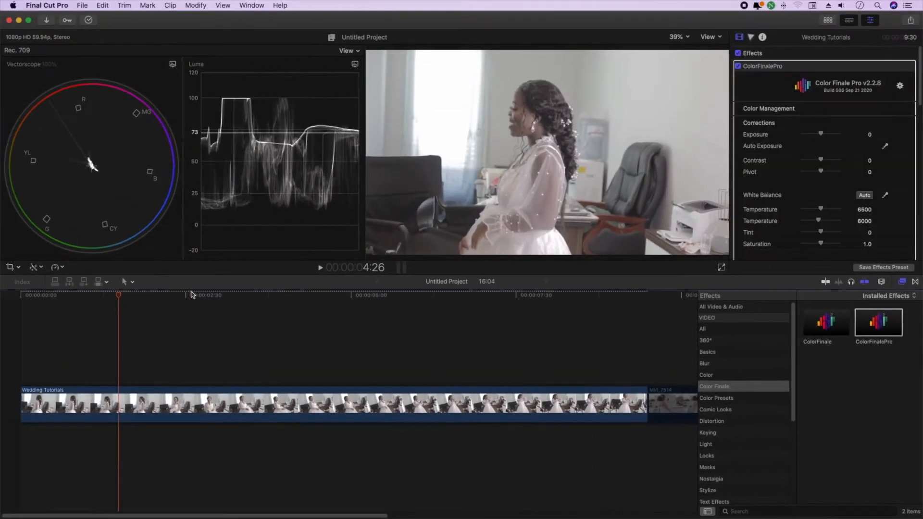
Select the Wedding Tutorials clip at 3:16 and set ColorFinalePro's white balance by sampling the pale wall behind the woman.
drag(191, 295, 244, 310)
click(236, 403)
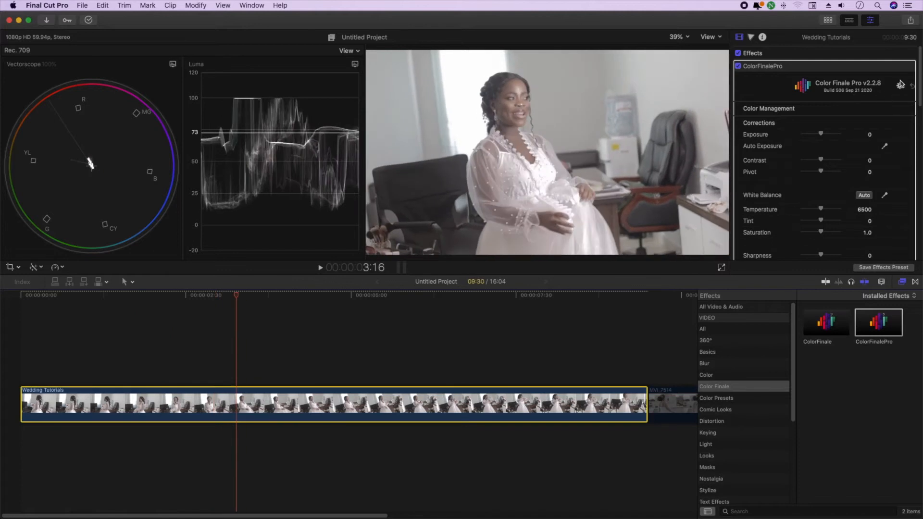
scroll(849, 142, down, 1)
scroll(848, 142, down, 2)
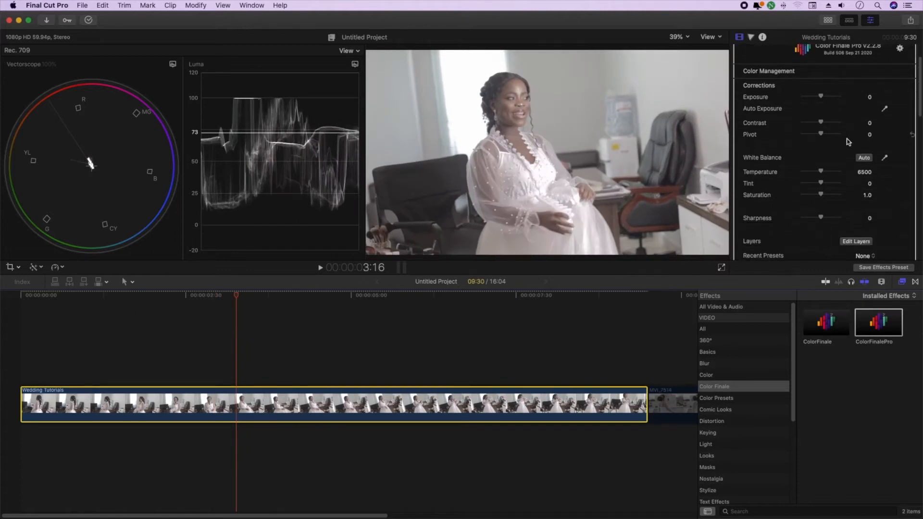
scroll(808, 86, up, 3)
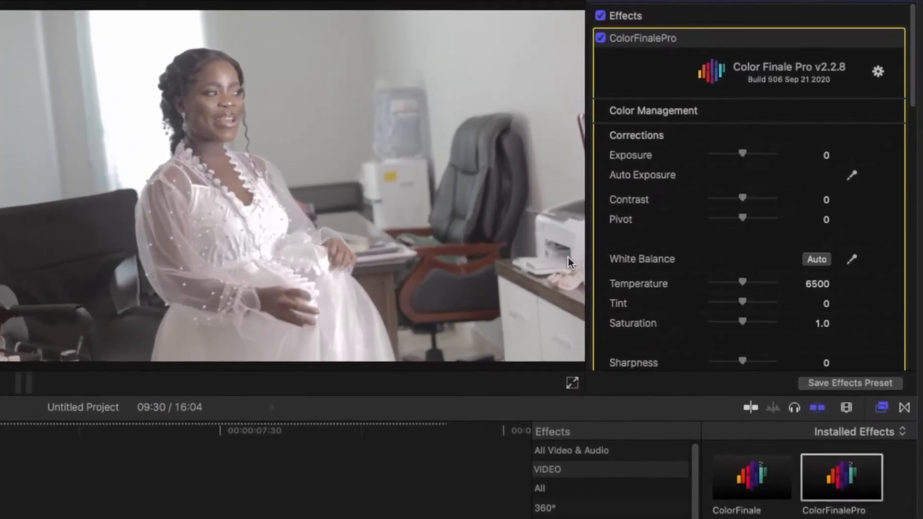
click(851, 260)
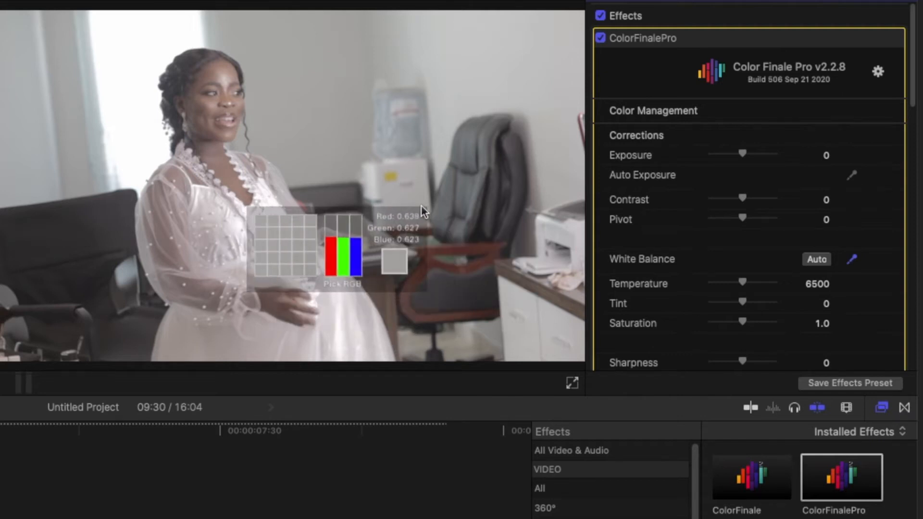
click(560, 50)
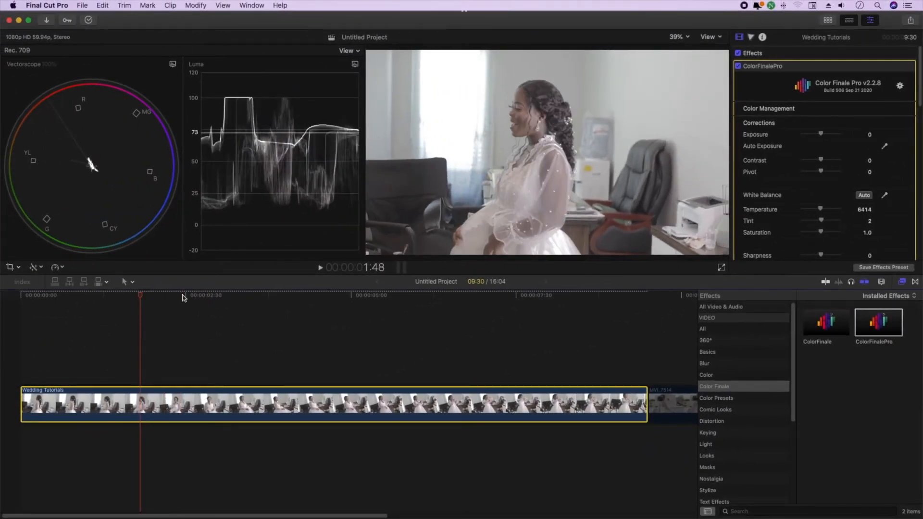
Open the Color Finale Pro layer editor at 3:05 and add a Color Wheels layer.
click(224, 295)
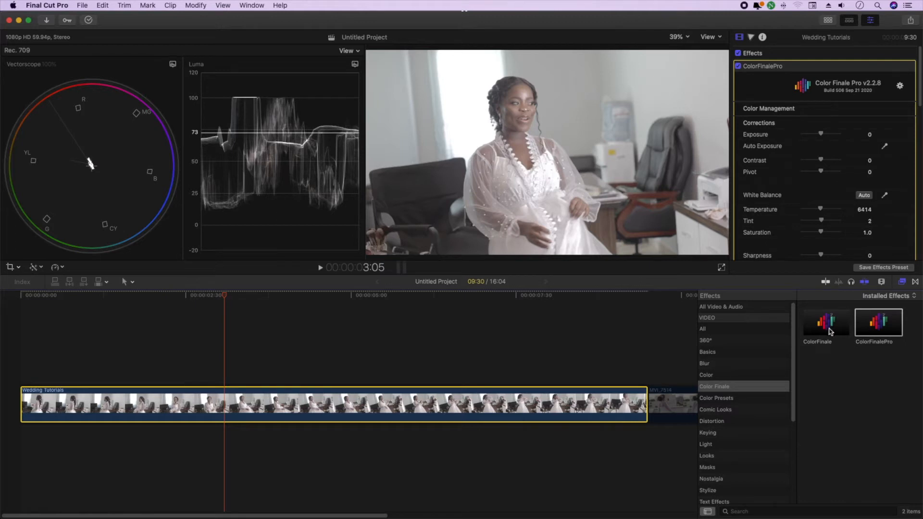
scroll(828, 225, down, 5)
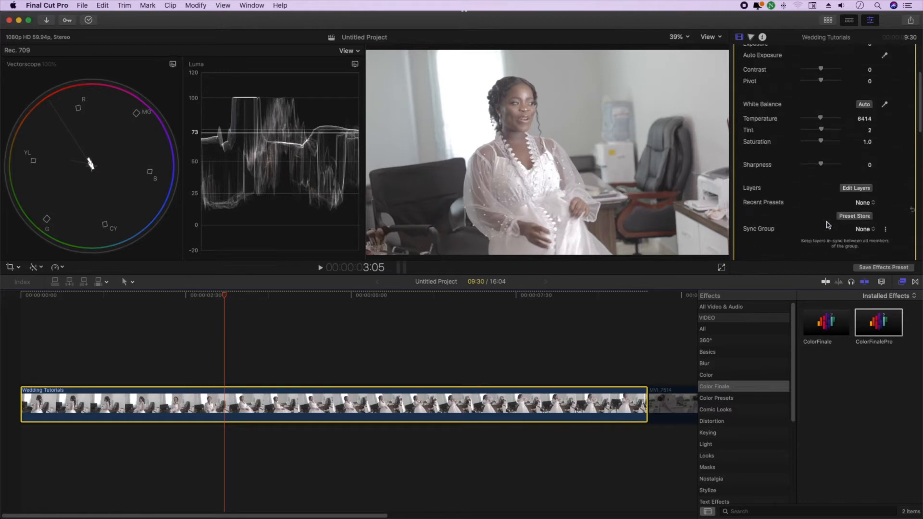
click(856, 188)
mouse_move(425, 327)
mouse_down()
mouse_move(448, 381)
mouse_move(486, 365)
mouse_move(420, 324)
mouse_up()
click(142, 319)
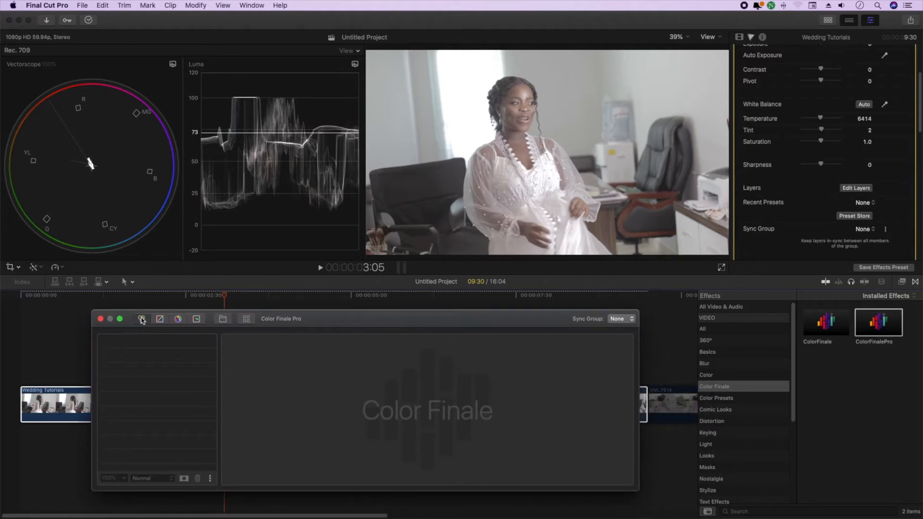
drag(318, 316, 387, 329)
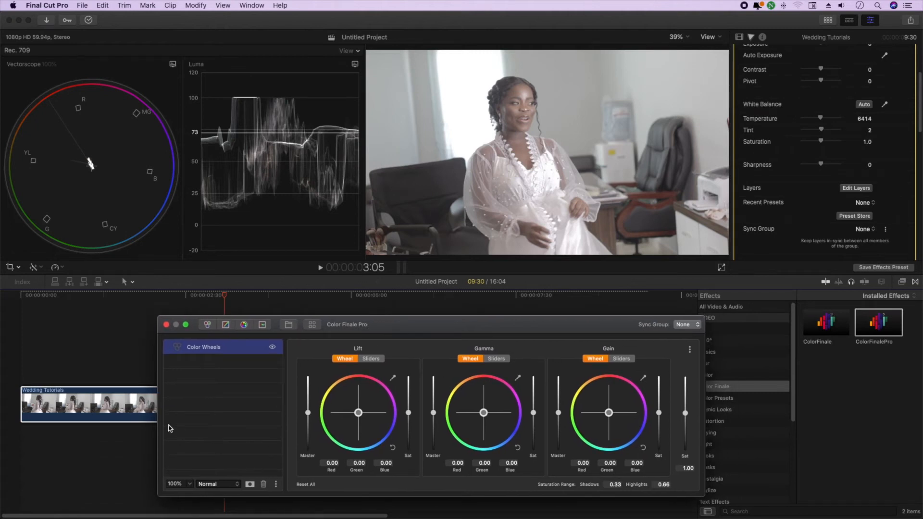
Move the playhead to 3:01 and lower the Lift master of the Color Wheels layer to -0.14.
click(222, 300)
mouse_move(220, 297)
mouse_down()
mouse_move(138, 301)
mouse_move(217, 300)
mouse_up()
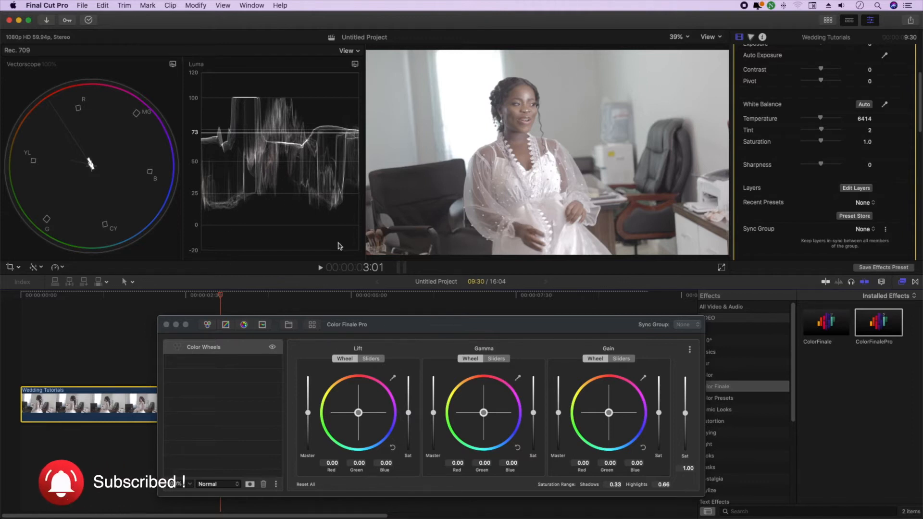
click(308, 414)
mouse_move(308, 414)
mouse_down()
mouse_move(308, 429)
mouse_move(309, 419)
mouse_up()
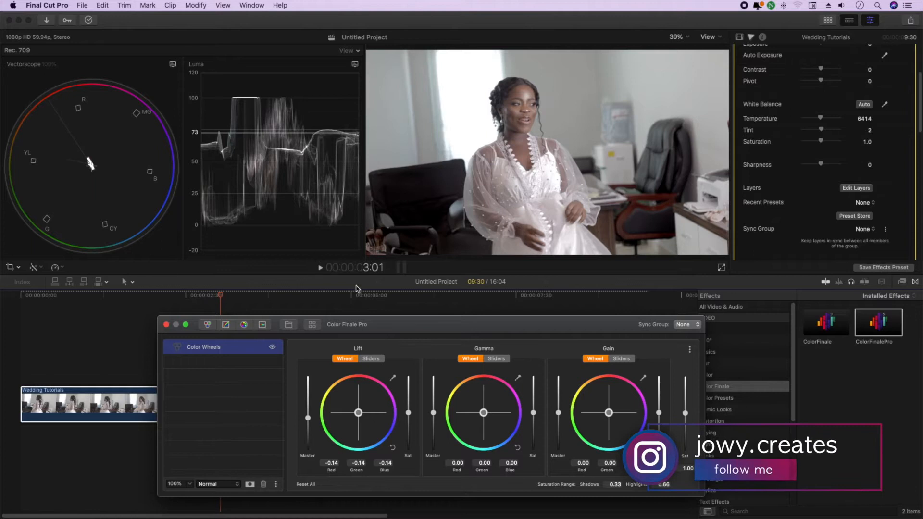
Toggle the Color Wheels layer's visibility repeatedly to compare the picture with and without the Lift adjustment.
click(272, 347)
click(272, 347)
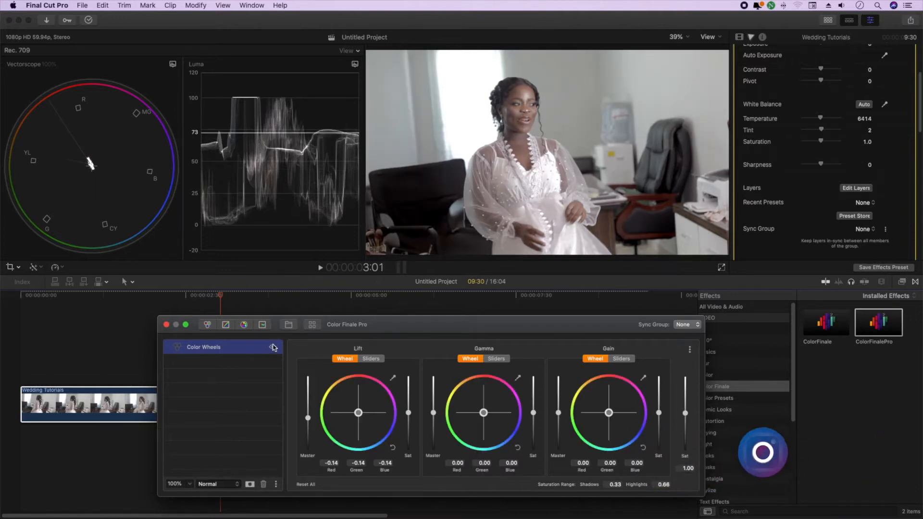
click(272, 347)
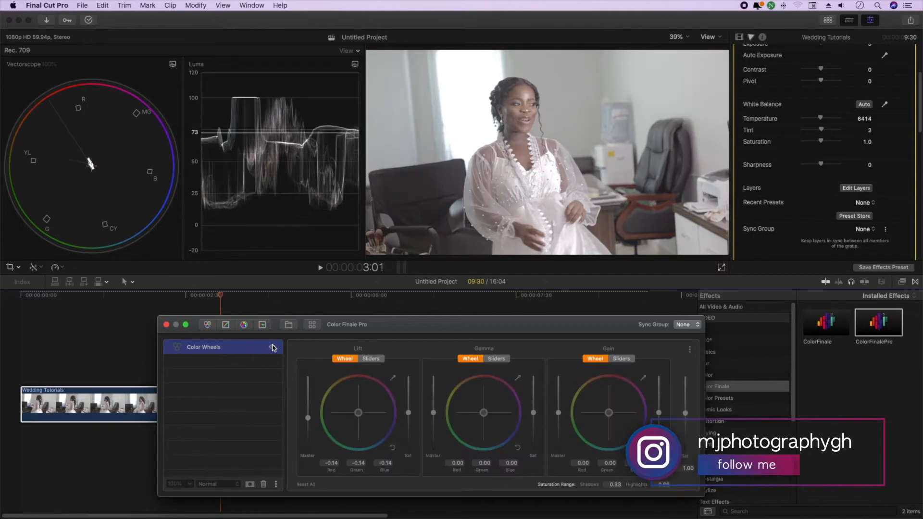
click(272, 347)
click(272, 347)
click(272, 347)
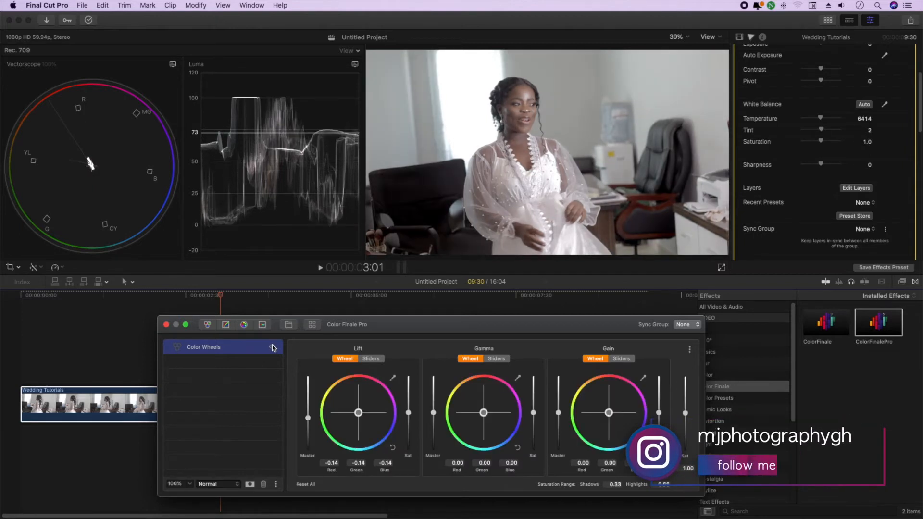
click(273, 348)
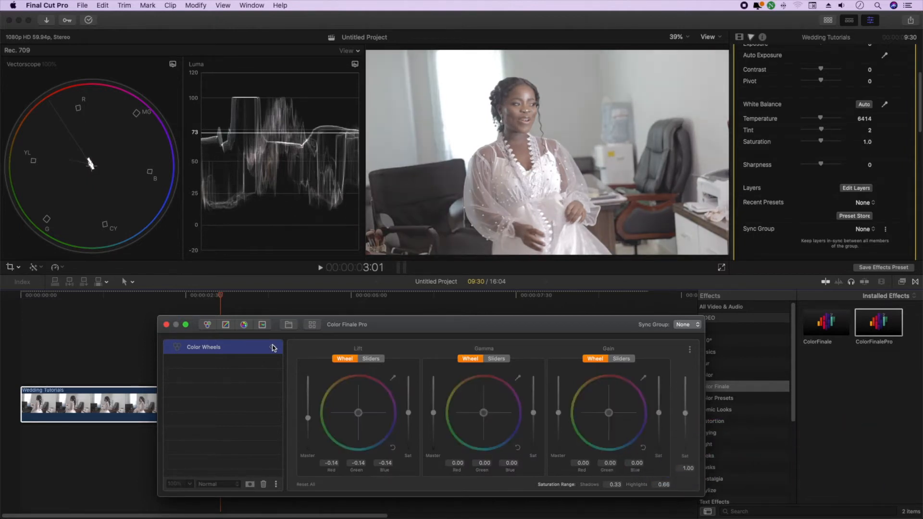
click(272, 347)
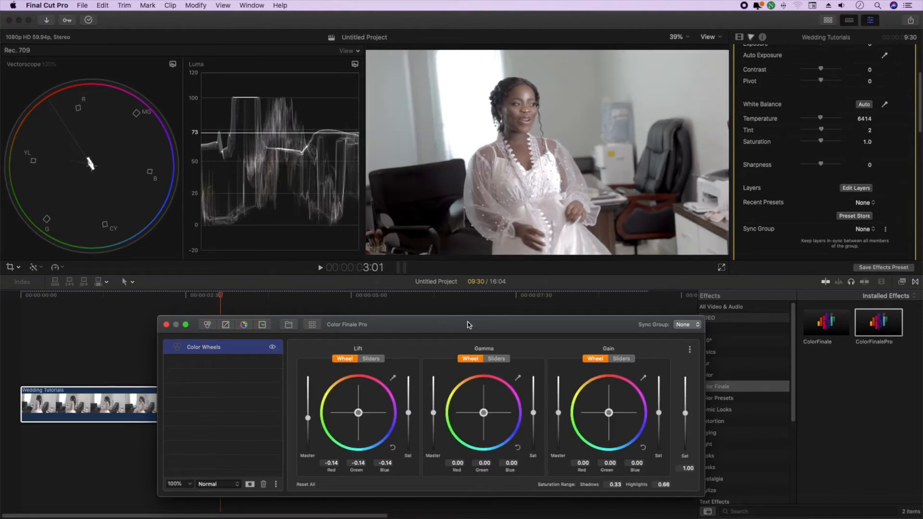
Lower the Gain master to -0.07 and raise the Gamma master to 0.20 on the Color Wheels layer.
drag(469, 325, 438, 330)
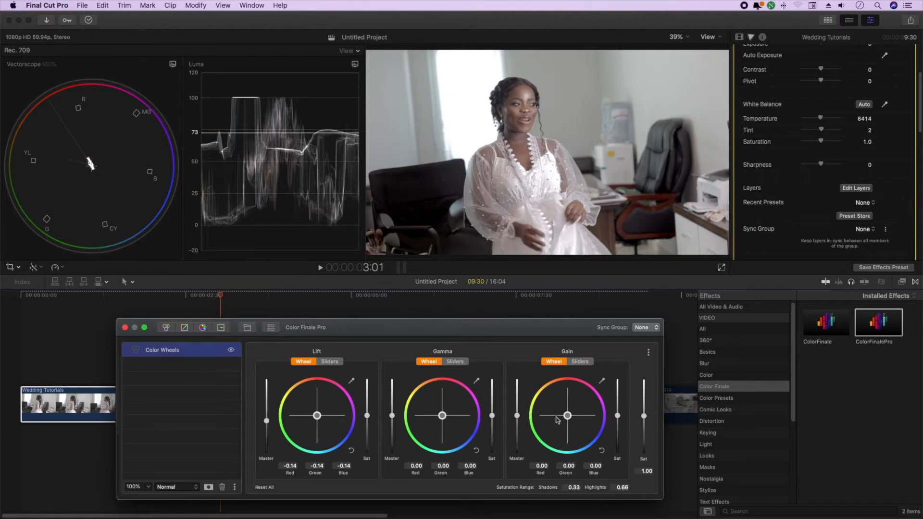
drag(515, 416, 516, 419)
drag(392, 416, 395, 411)
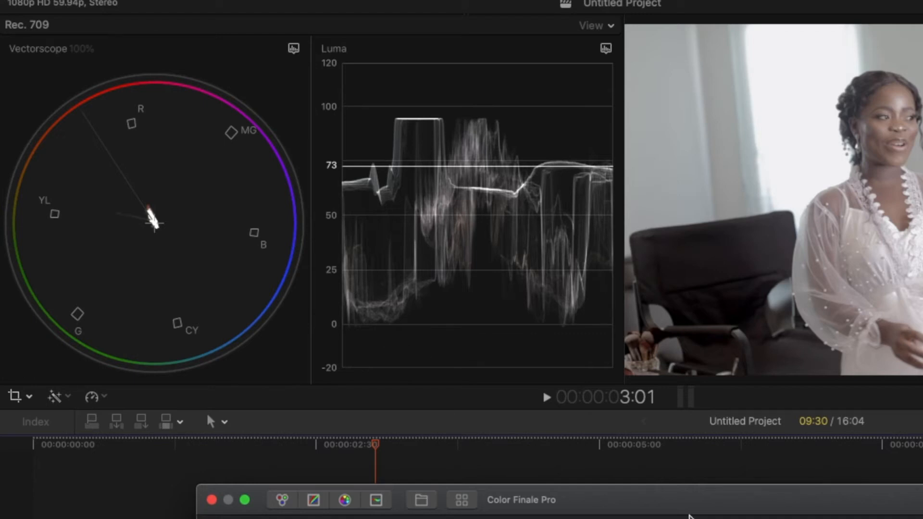
drag(740, 501, 768, 487)
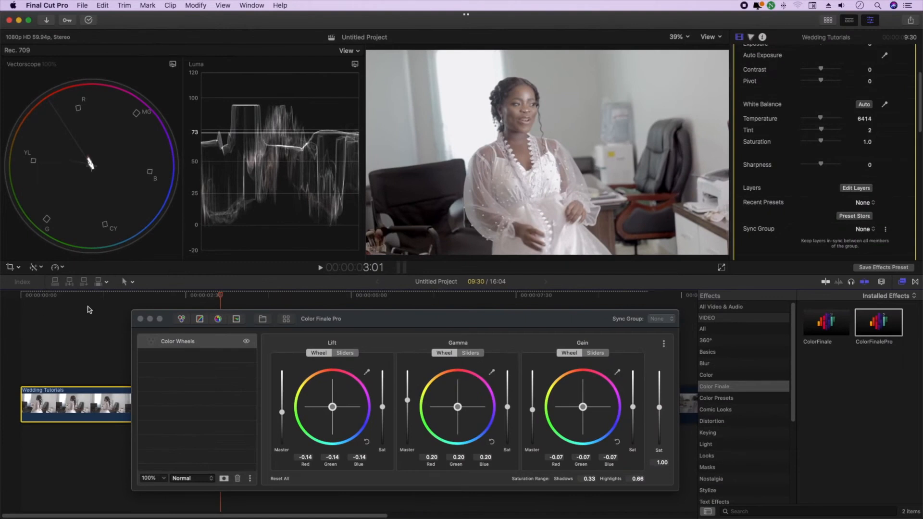
Compare the picture with the Color Wheels layer off and on, and refine its Lift master to -0.16.
click(246, 343)
click(247, 342)
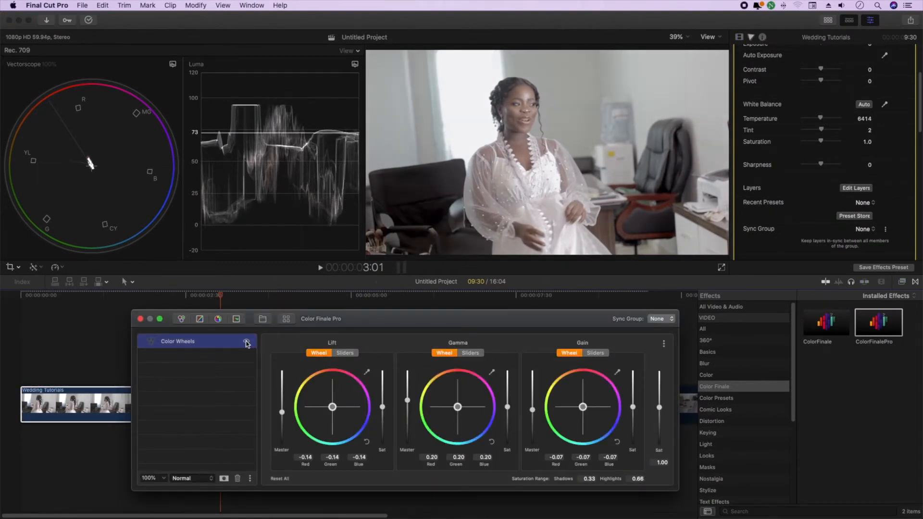
drag(282, 413, 282, 414)
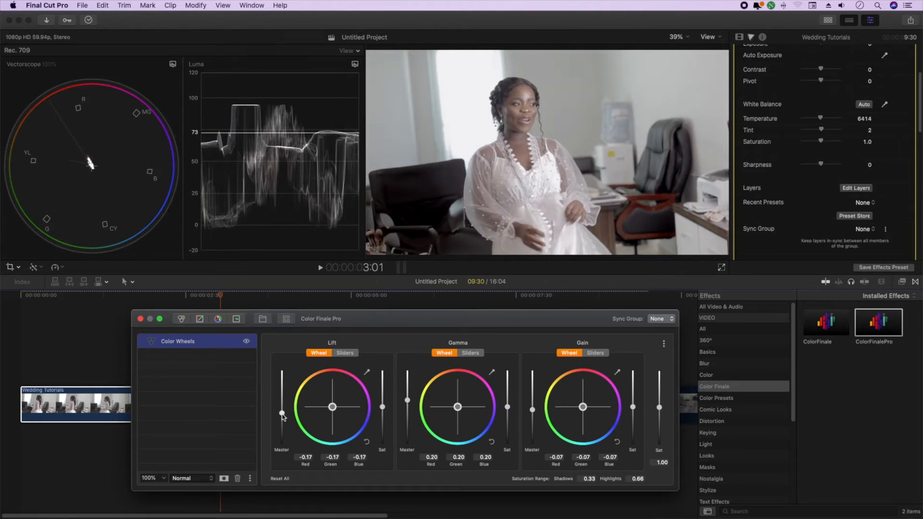
drag(282, 414, 282, 413)
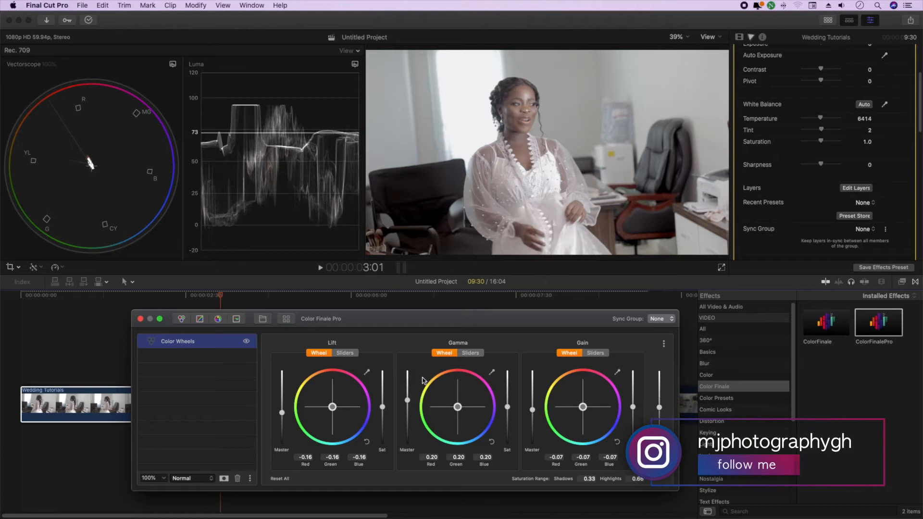
Add a second Color Wheels layer and rename the original, already adjusted layer to "contrast".
click(179, 320)
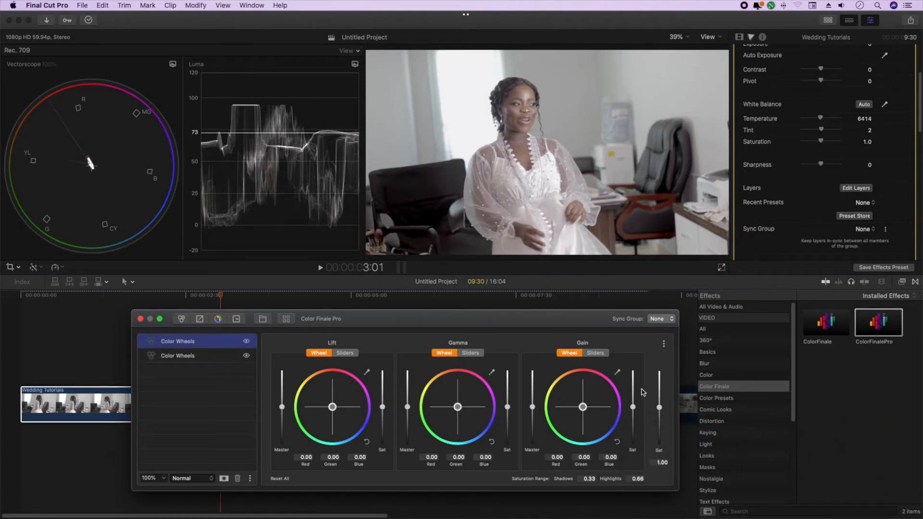
click(182, 356)
right_click(183, 356)
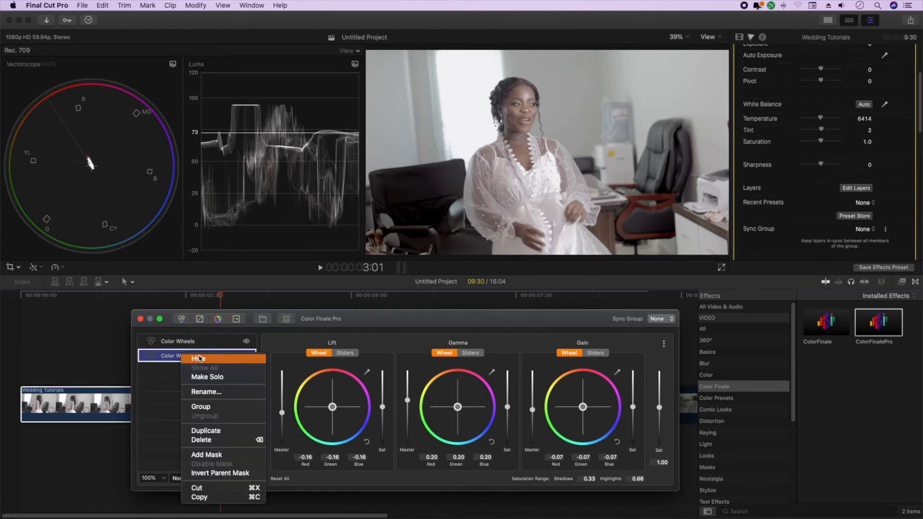
click(243, 392)
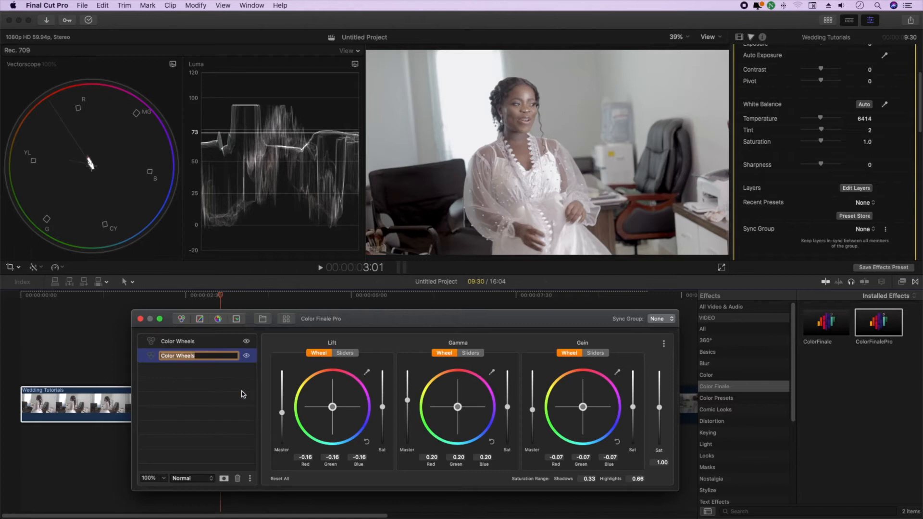
text(c)
key(Return)
Rename the new, unadjusted Color Wheels layer to "saturation".
click(188, 346)
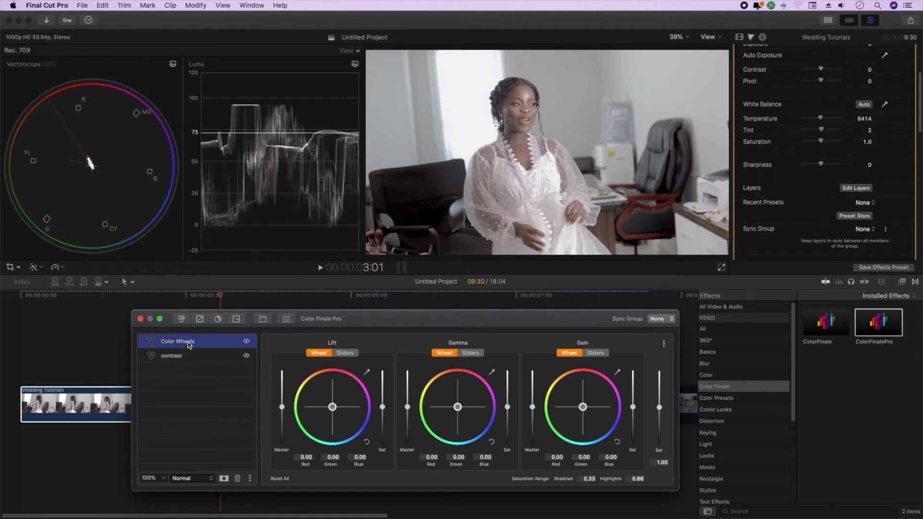
right_click(188, 346)
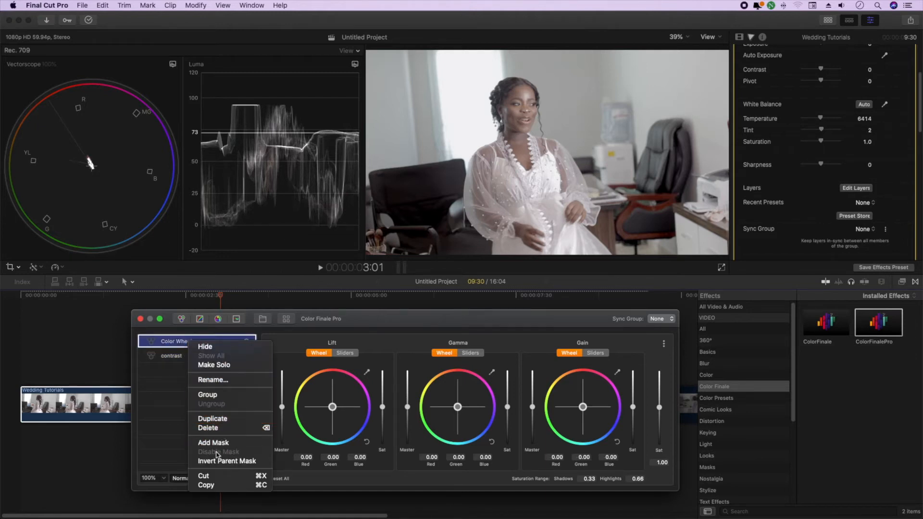
click(211, 380)
text(c)
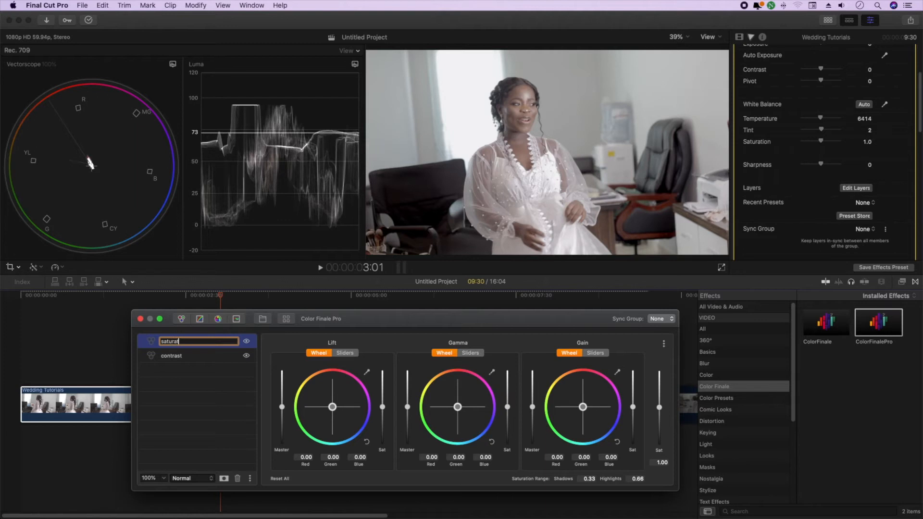
key(Return)
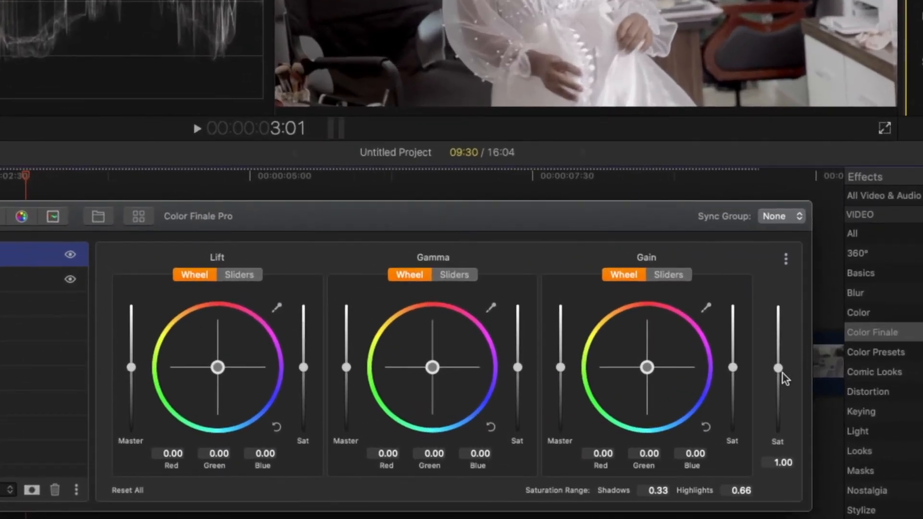
Raise the saturation layer's overall saturation to 1.60 and compare the picture with the layer off and on.
drag(781, 369, 781, 335)
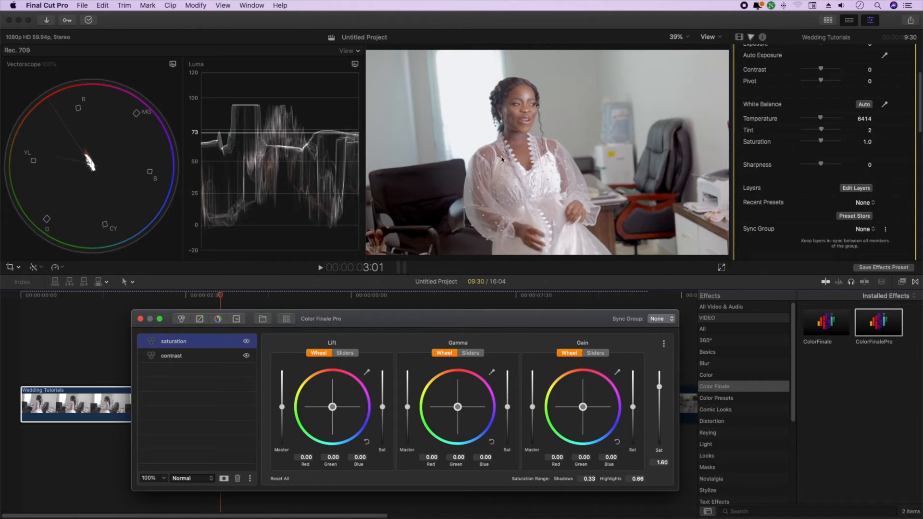
click(247, 342)
click(246, 343)
Toggle the whole ColorFinalePro effect to compare before and after, and scrub through the clip to review the grade.
scroll(771, 162, up, 4)
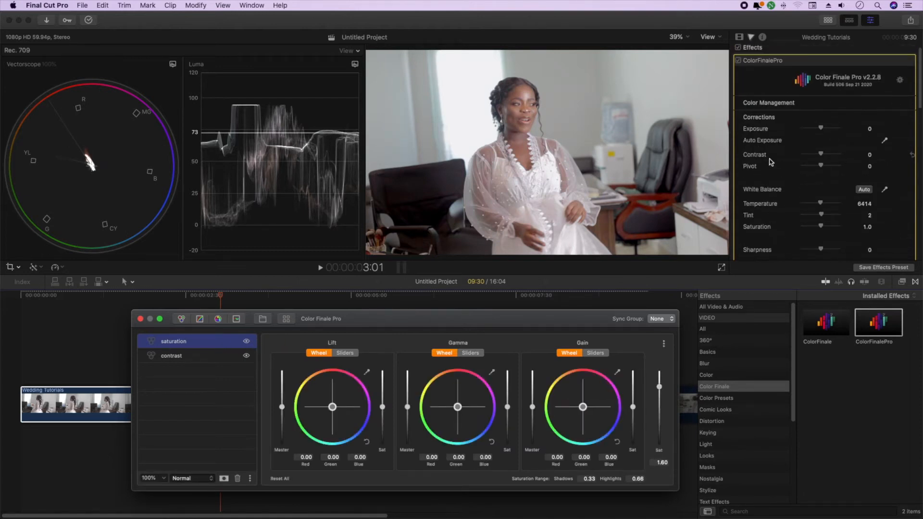
click(739, 66)
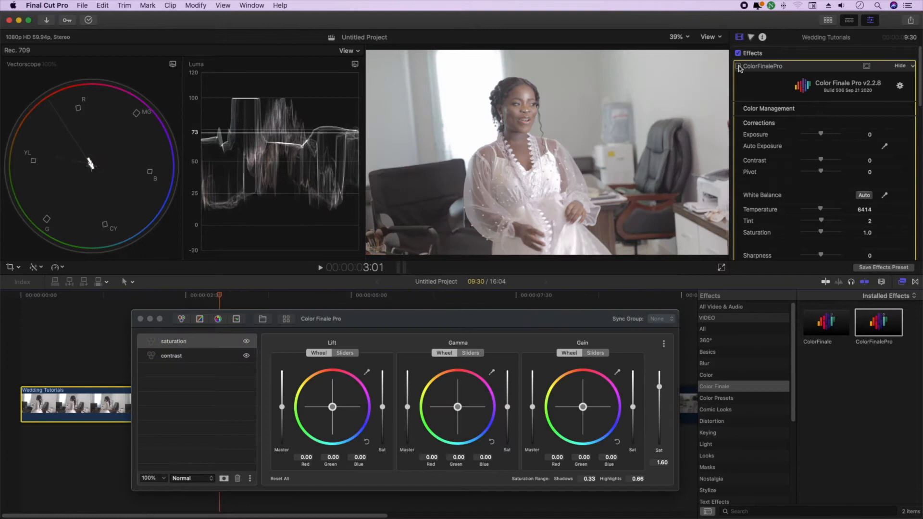
click(739, 66)
click(739, 66)
click(739, 66)
drag(220, 296, 263, 309)
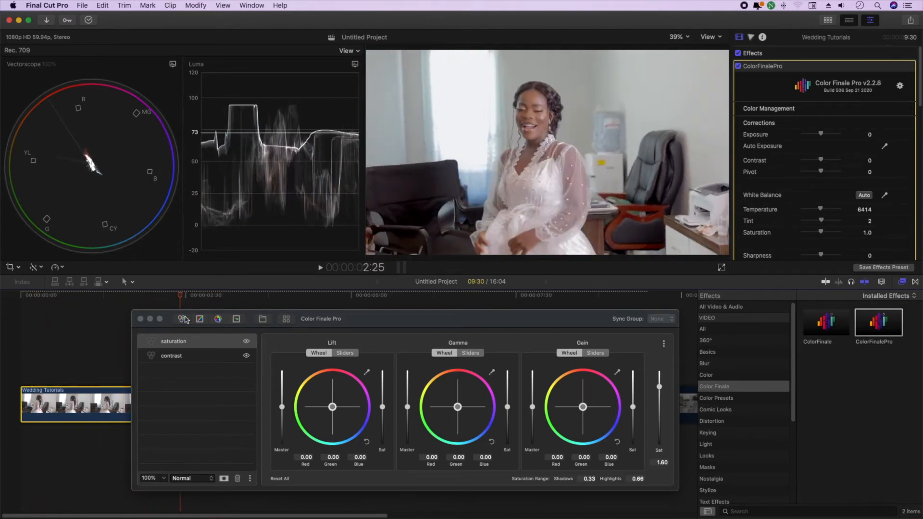
Play back the graded clip and return to about 3:46 to review the look.
key(space)
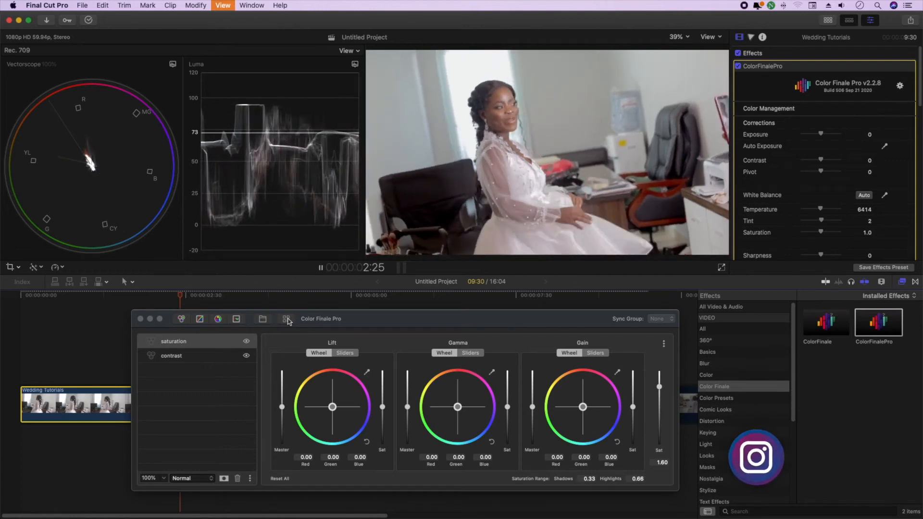
key(space)
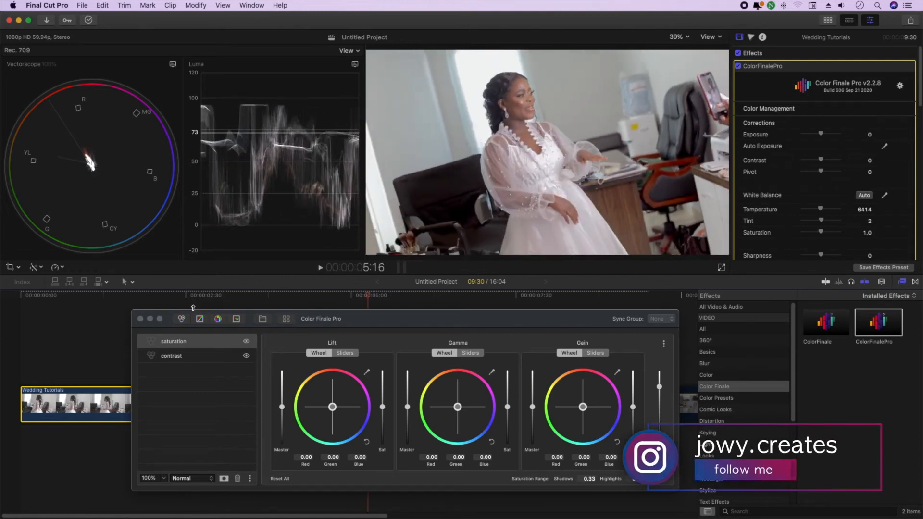
drag(366, 297, 270, 296)
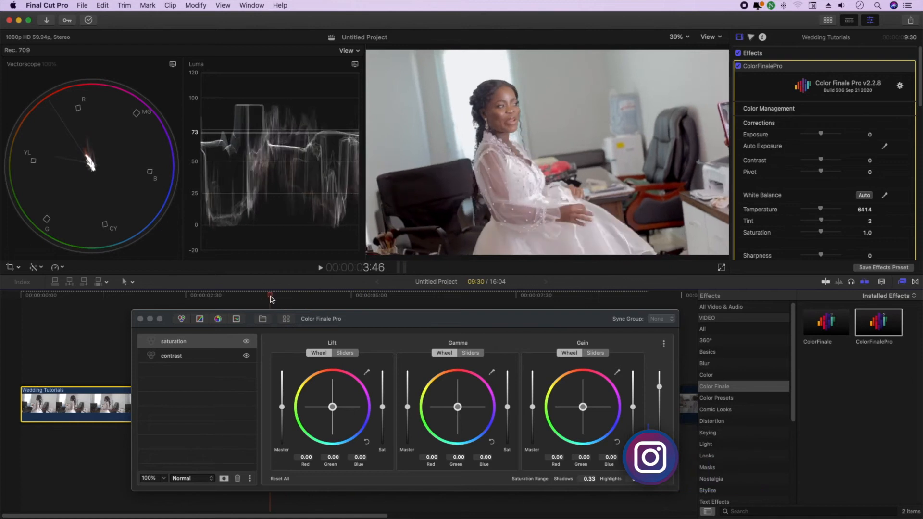
Find the Draw Mask effect by searching all effects for "mask" and apply it to the Wedding Tutorials clip.
drag(346, 322, 315, 321)
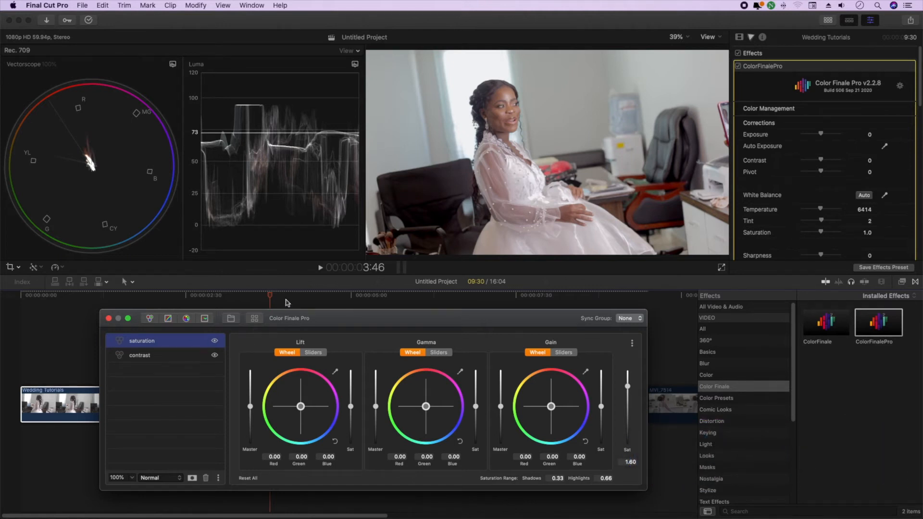
drag(473, 319, 444, 316)
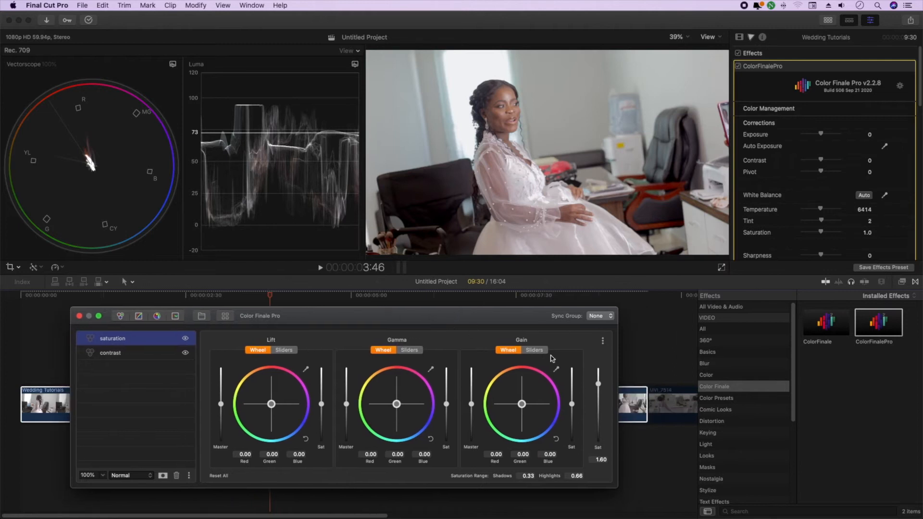
click(739, 306)
click(822, 511)
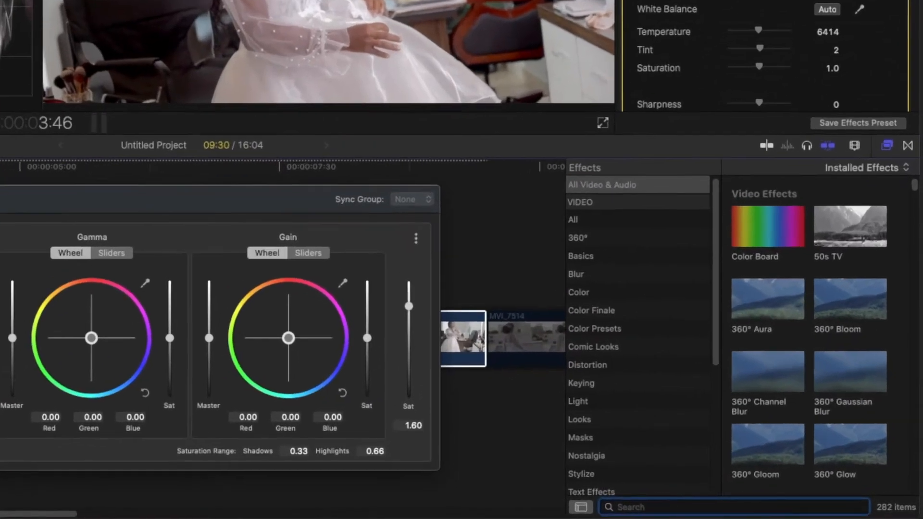
text(mask)
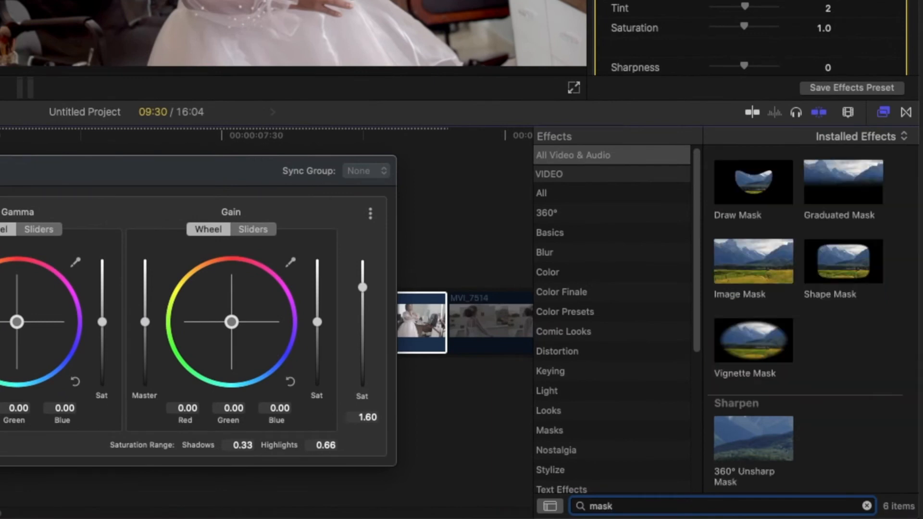
mouse_move(754, 184)
mouse_down()
mouse_move(564, 172)
mouse_move(41, 295)
mouse_move(0, 381)
mouse_move(85, 320)
mouse_move(0, 328)
mouse_up()
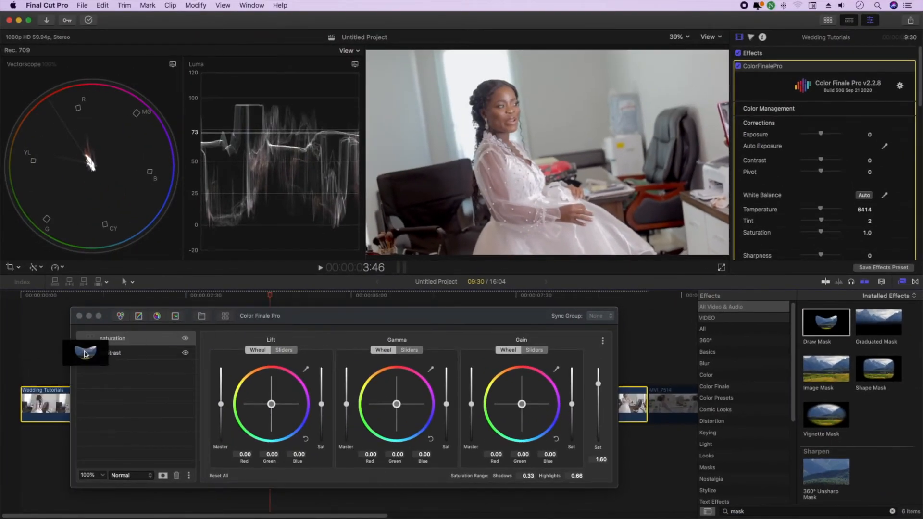
mouse_move(85, 353)
mouse_down()
mouse_move(55, 362)
mouse_move(37, 401)
mouse_up()
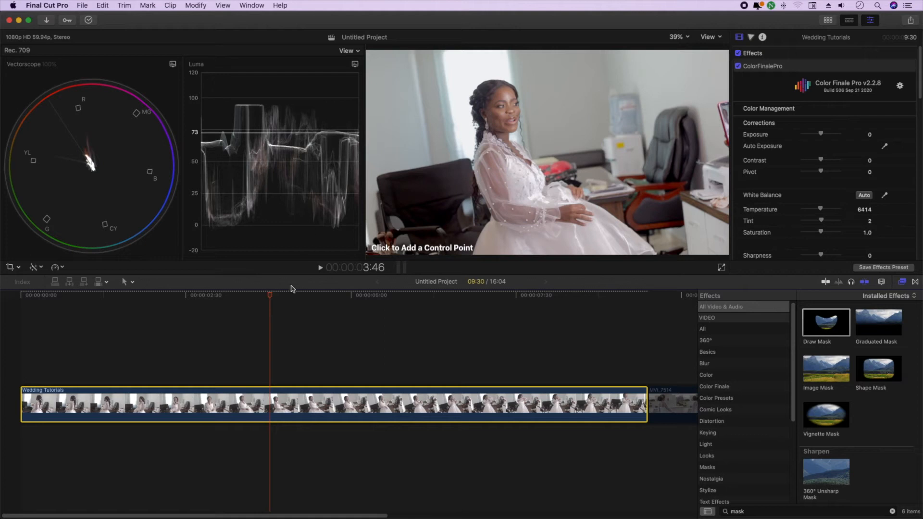
At about 4:06, draw a closed mask around the bride's face, from forehead along the cheeks and chin.
drag(271, 299, 295, 299)
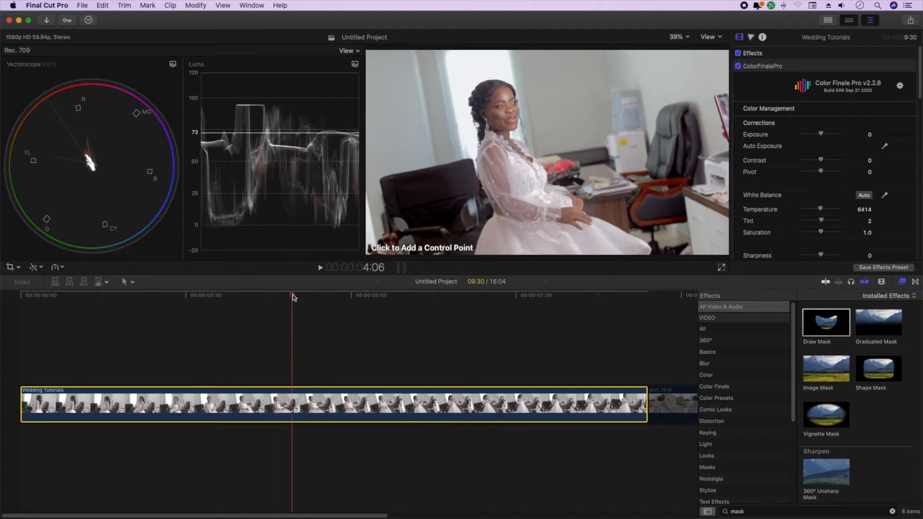
click(496, 88)
click(508, 89)
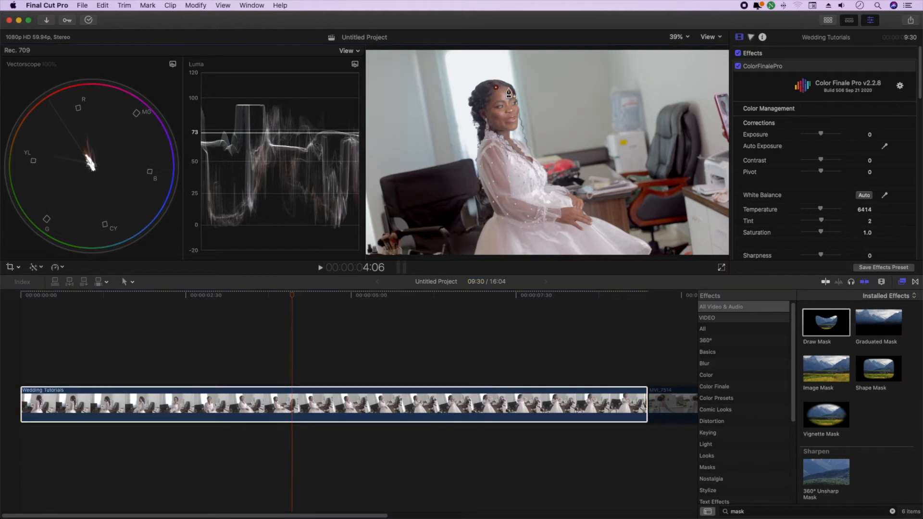
click(515, 101)
click(519, 115)
click(516, 127)
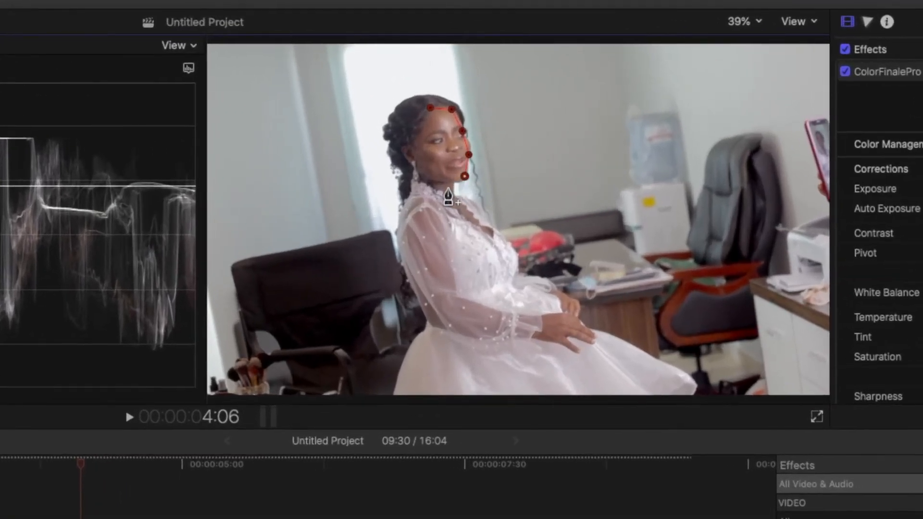
click(445, 184)
click(430, 179)
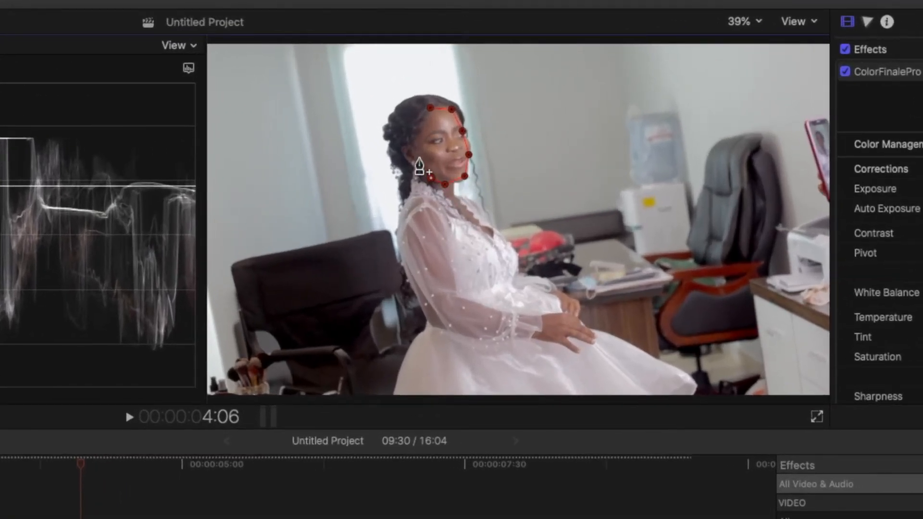
click(419, 157)
click(419, 142)
click(425, 115)
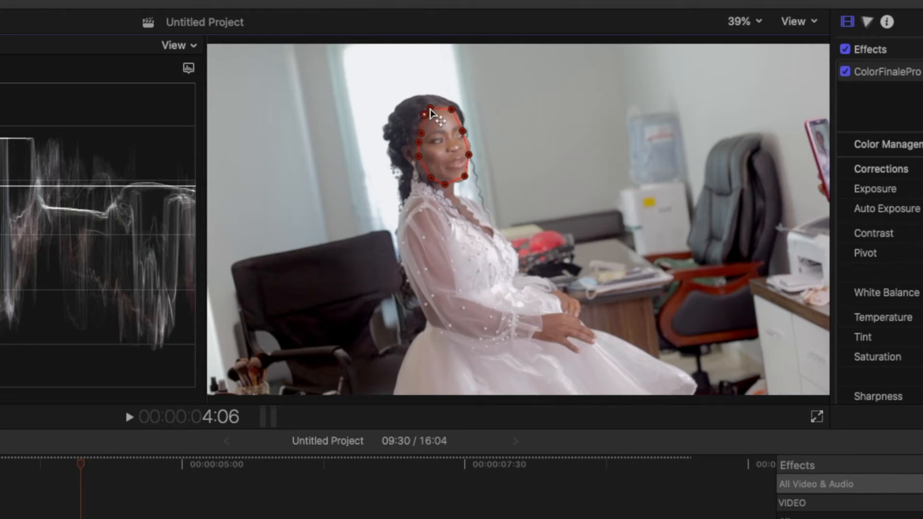
click(430, 108)
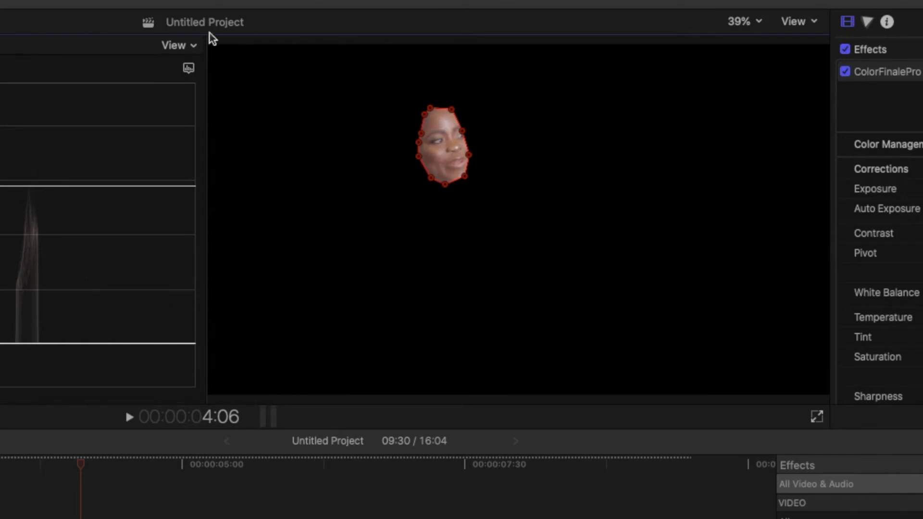
Switch the video scopes to a single-scope layout showing the Vectorscope.
click(179, 48)
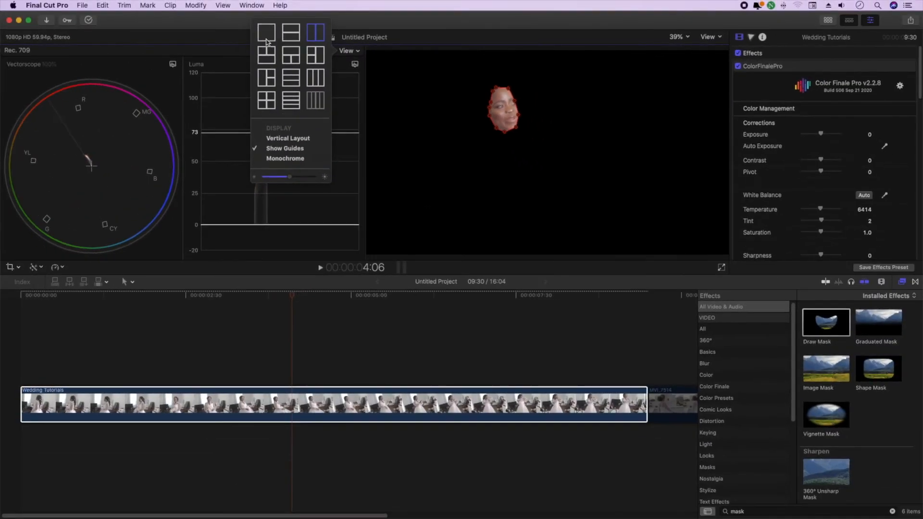
click(36, 14)
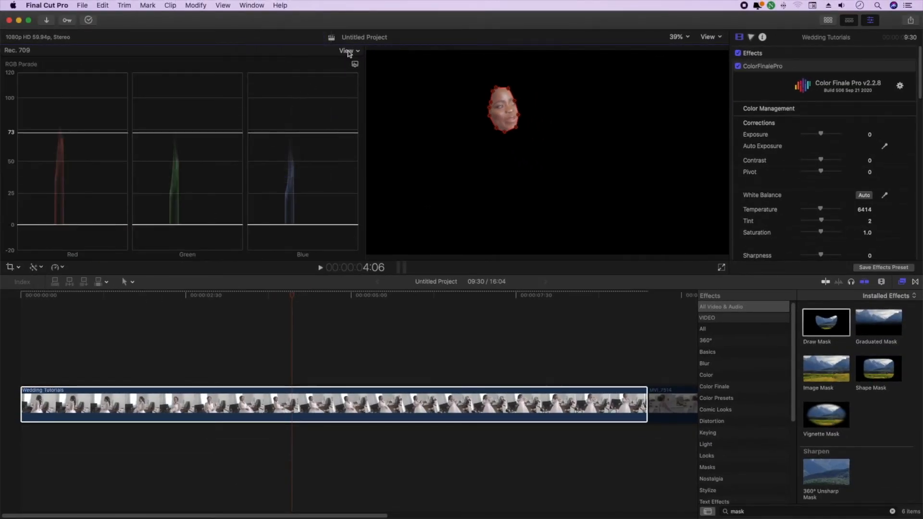
click(355, 64)
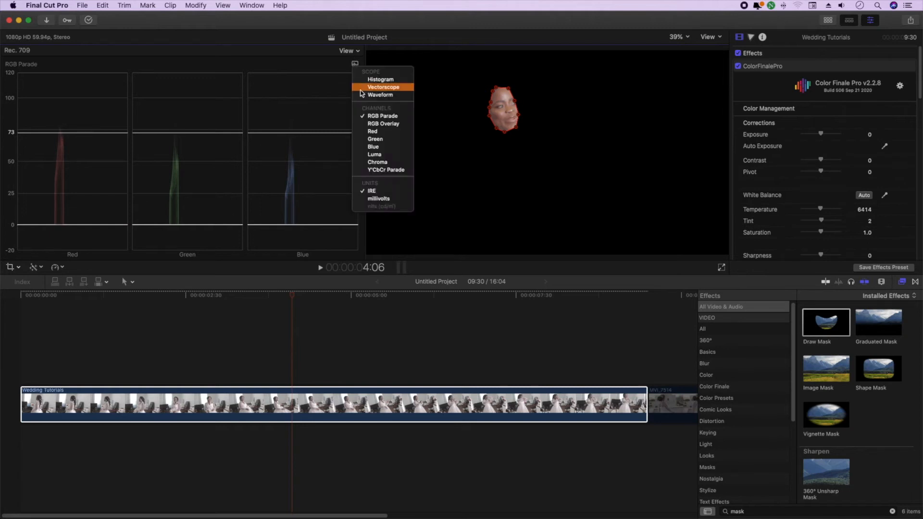
click(361, 89)
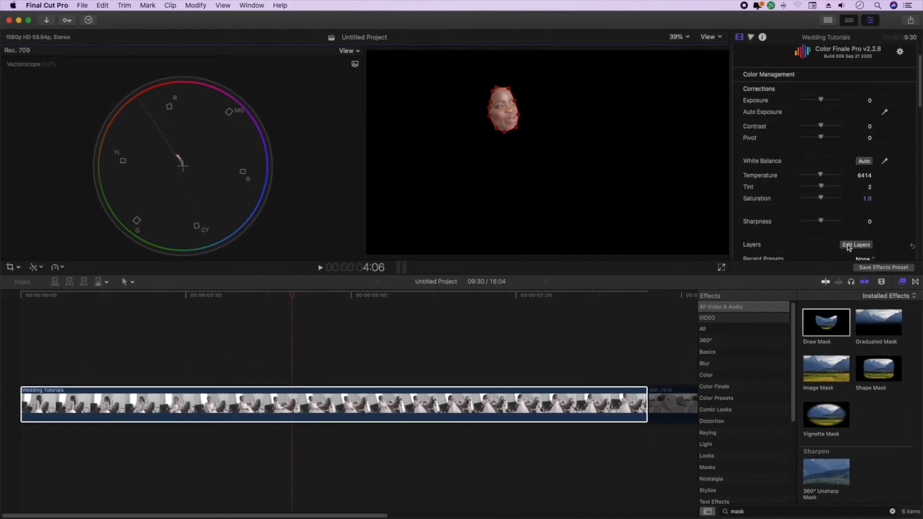
Add an HSL Curves layer to the Color Finale Pro grade and rename it "skin".
click(849, 247)
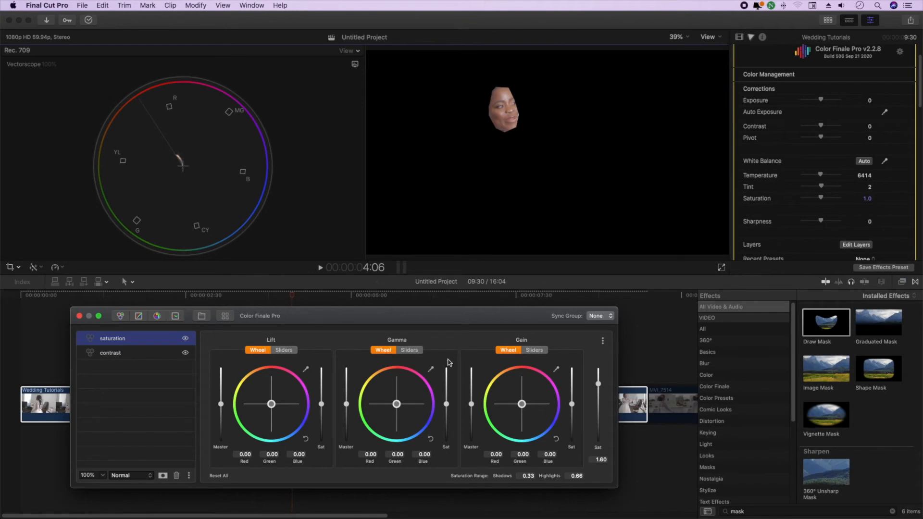
click(176, 319)
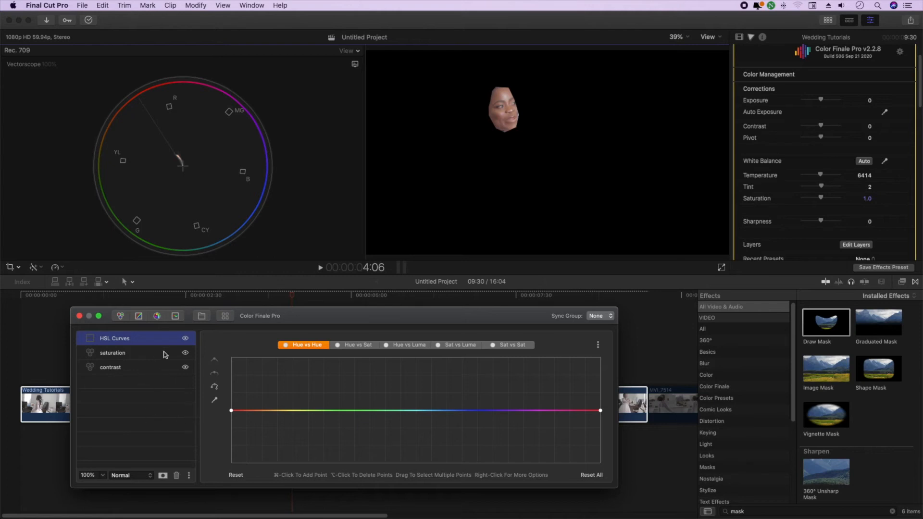
right_click(137, 341)
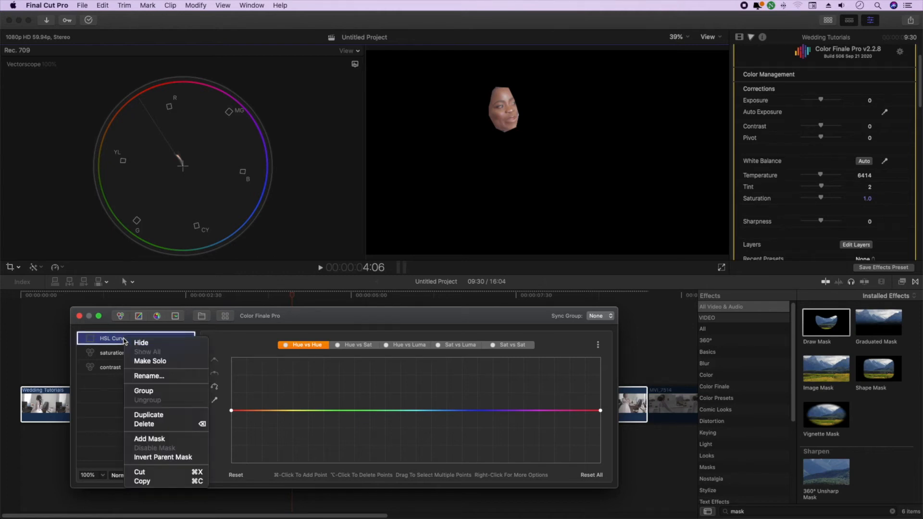
click(180, 376)
text(skin)
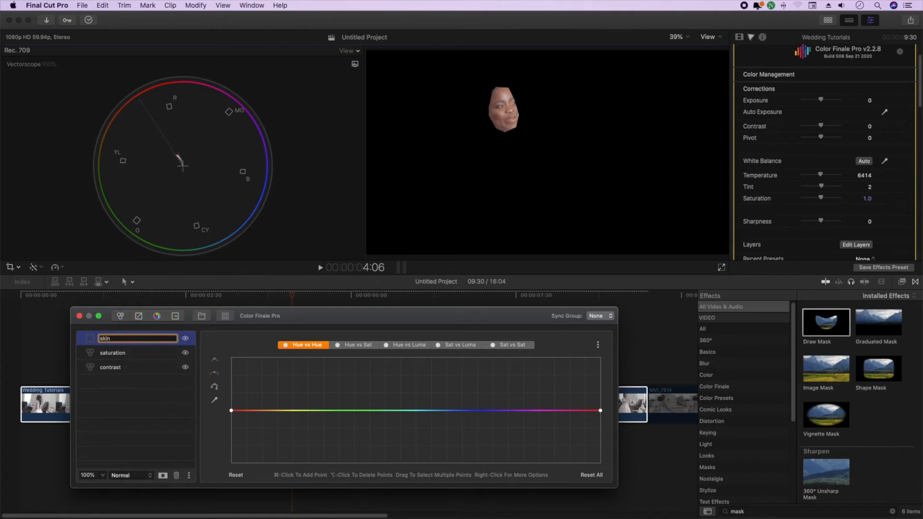
key(Return)
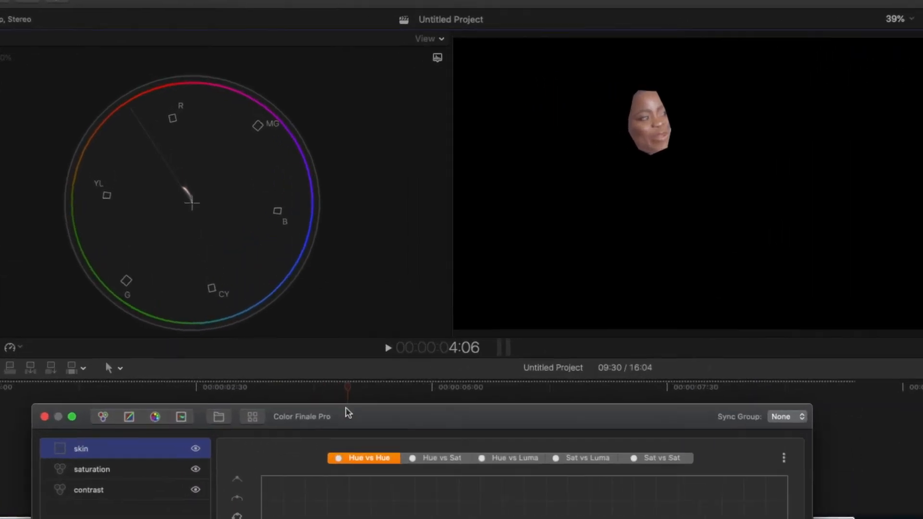
Sample the face for the Hue vs Hue curve, nudge the orange-red point toward the skin tone line, and compare with the layer off and on.
drag(345, 408, 487, 432)
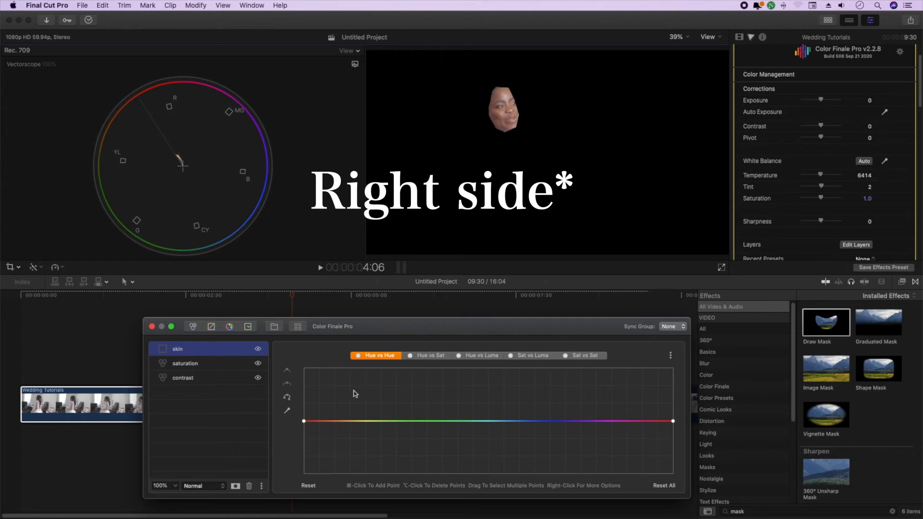
click(287, 411)
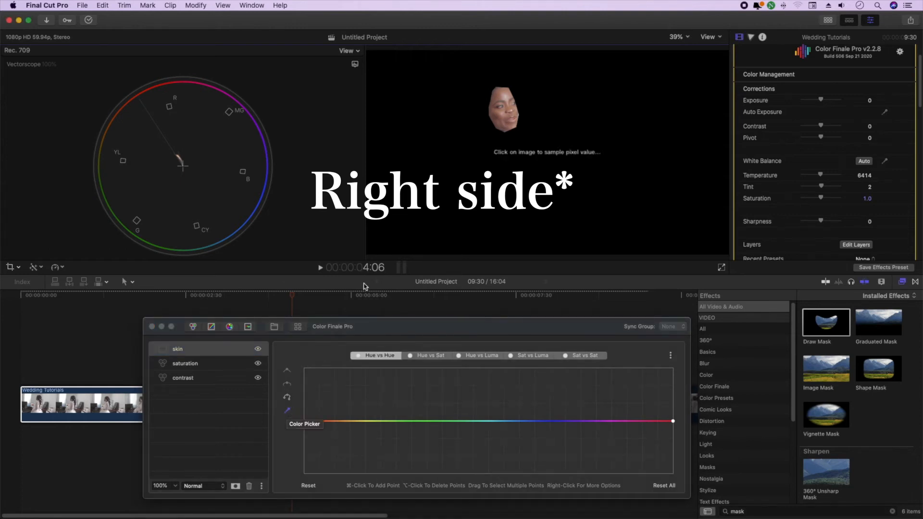
click(497, 118)
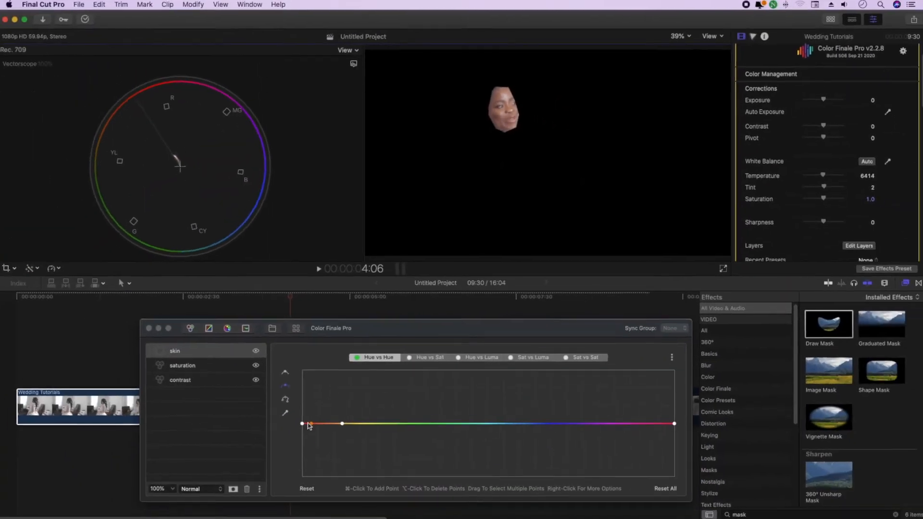
drag(314, 422, 314, 439)
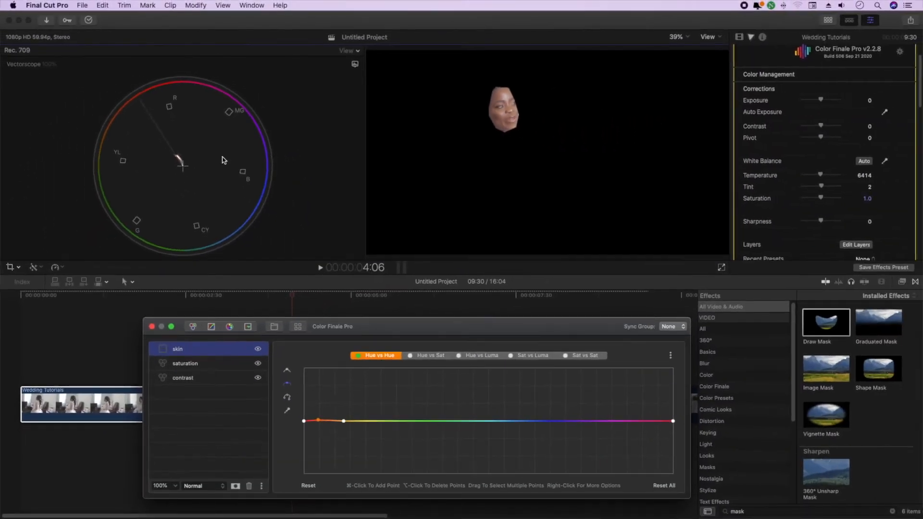
click(258, 350)
click(259, 349)
Close the layer editor, delete the Draw Mask effect from the clip, and scrub the full picture forward to 5:07.
click(152, 327)
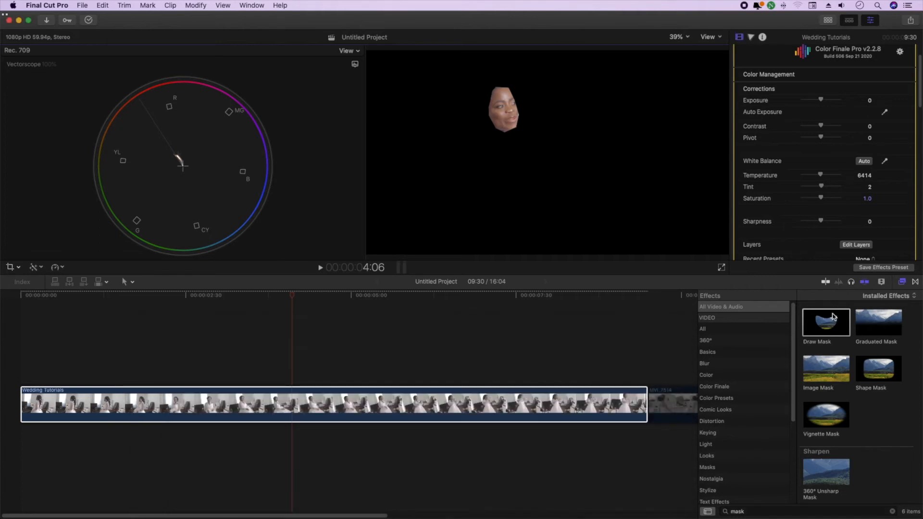
scroll(831, 171, up, 2)
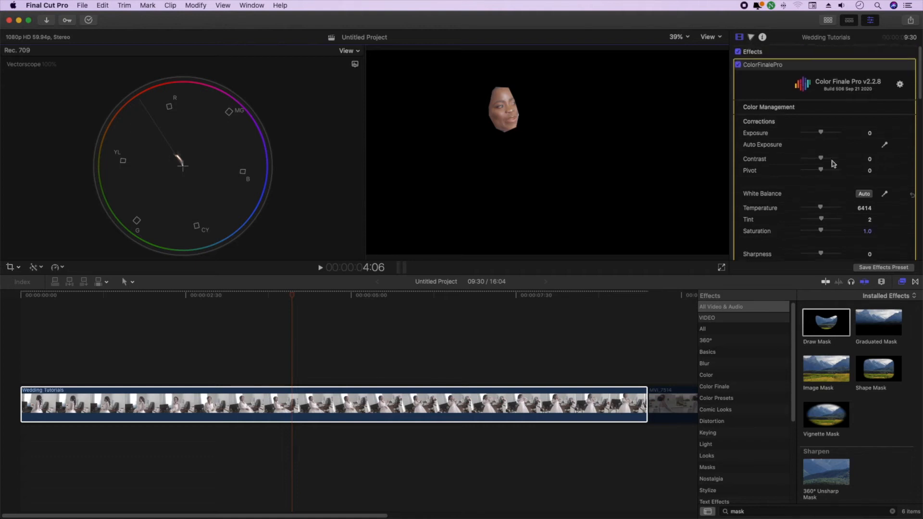
click(906, 67)
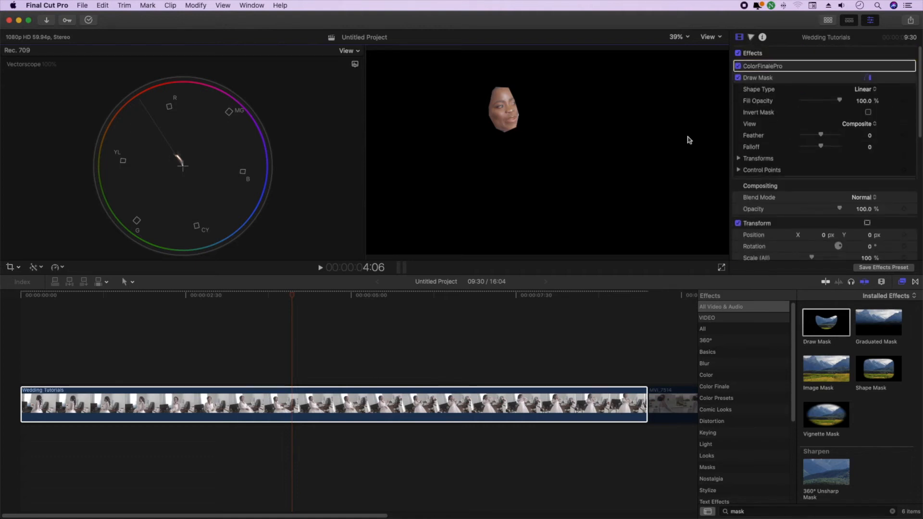
click(754, 78)
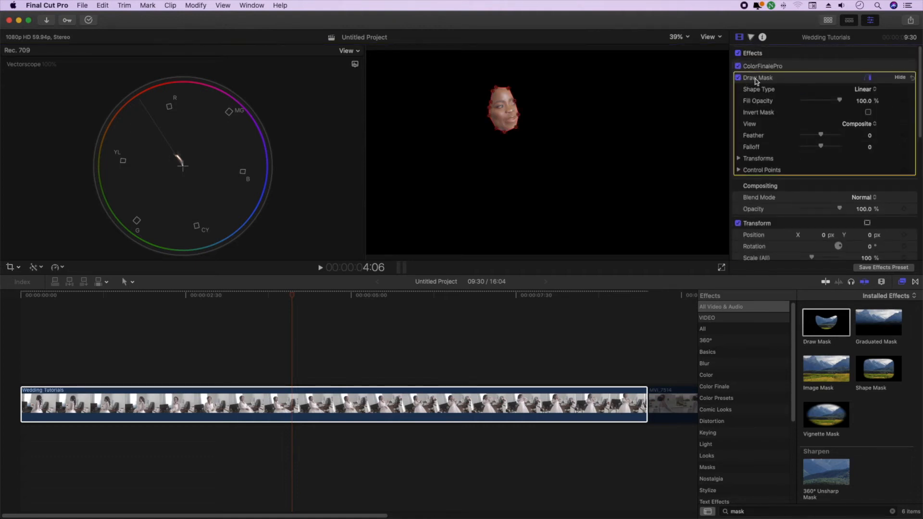
key(Delete)
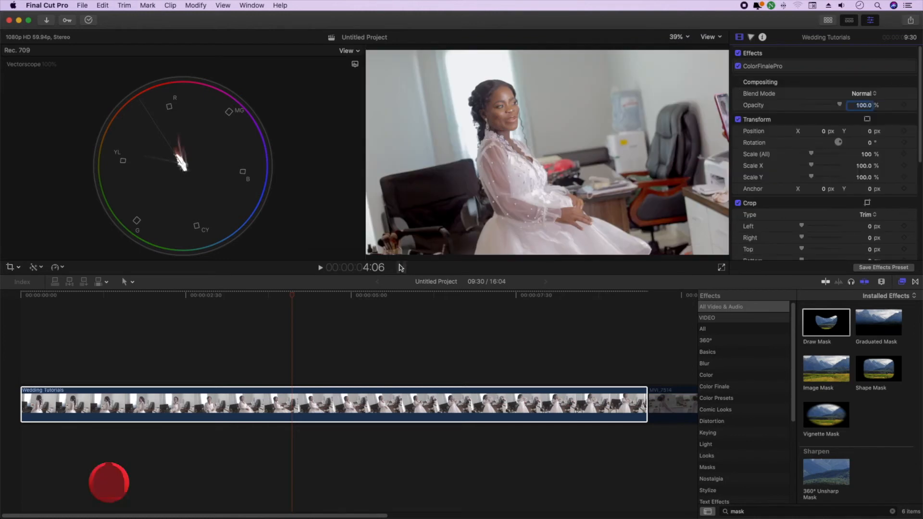
drag(291, 293, 346, 315)
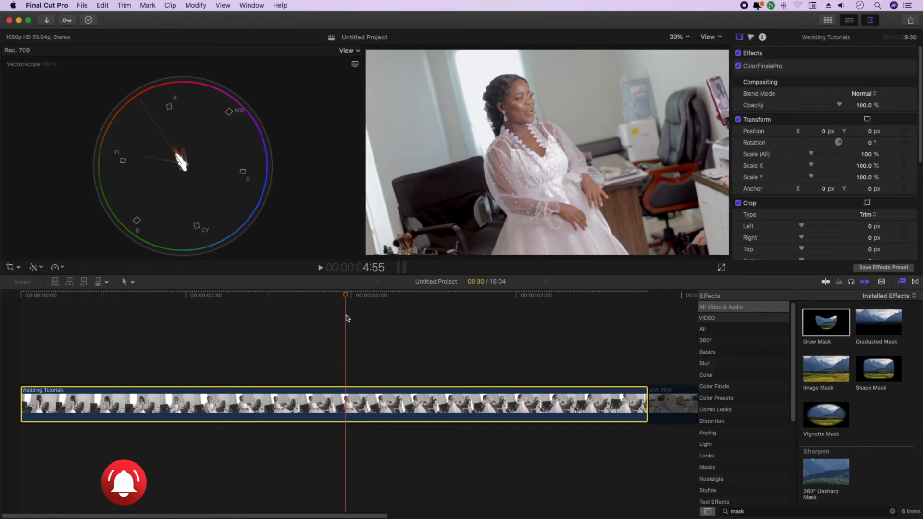
mouse_move(346, 295)
mouse_down()
mouse_move(462, 297)
mouse_move(360, 296)
mouse_up()
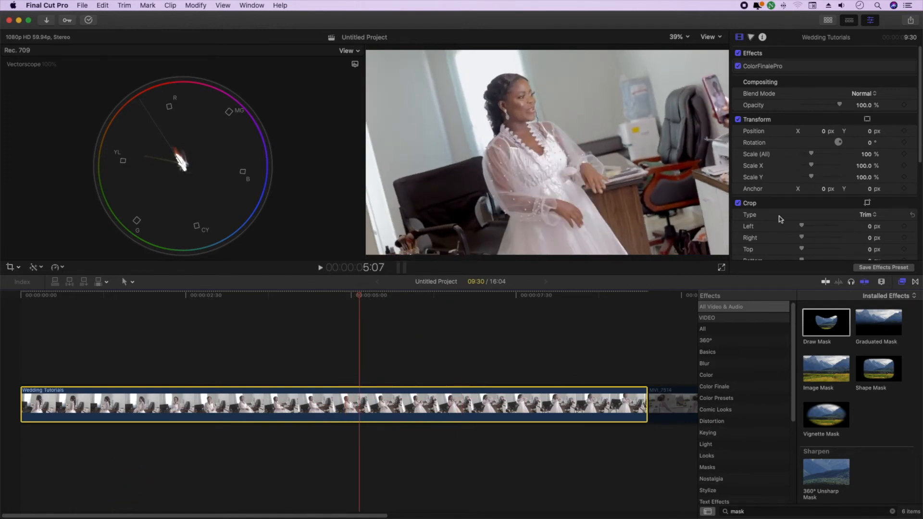
Compare the clip with the ColorFinalePro grade on and off, play it from 2:29, and move the playhead to 4:04.
click(738, 66)
click(738, 67)
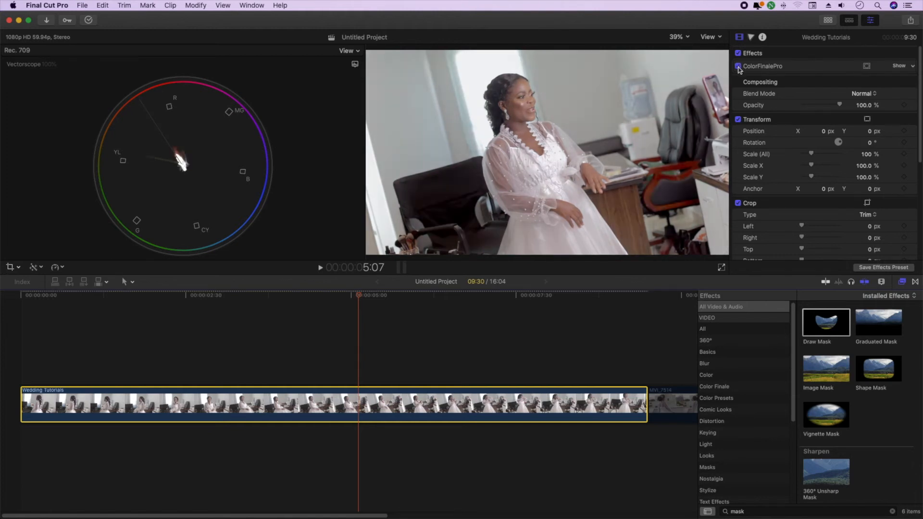
click(739, 67)
click(739, 67)
drag(360, 299, 187, 307)
key(space)
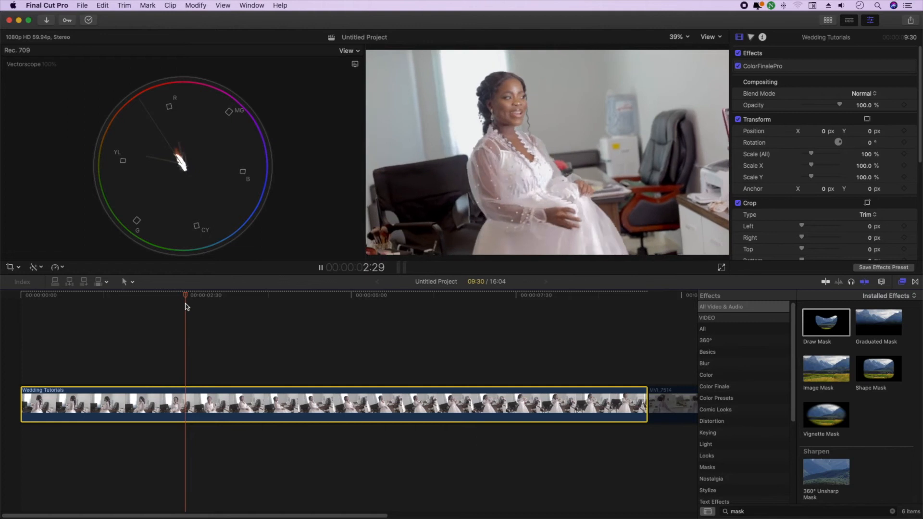
key(space)
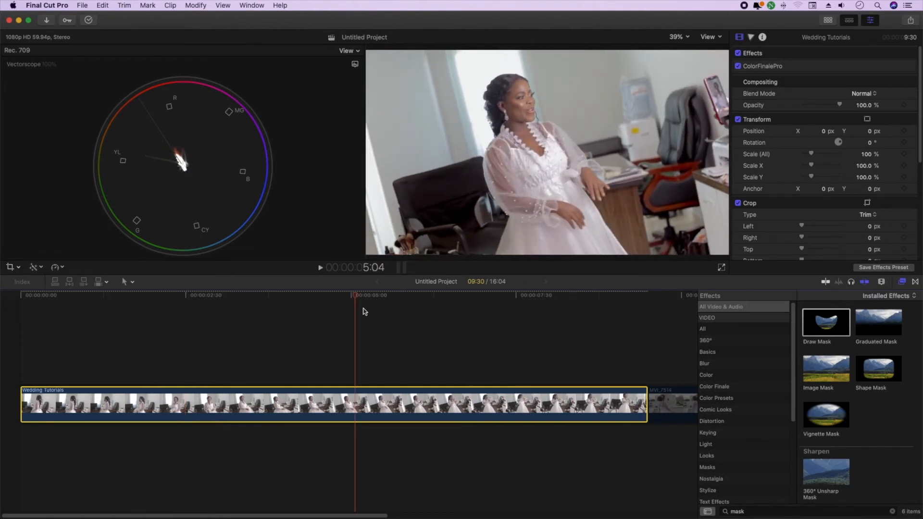
drag(353, 296, 289, 296)
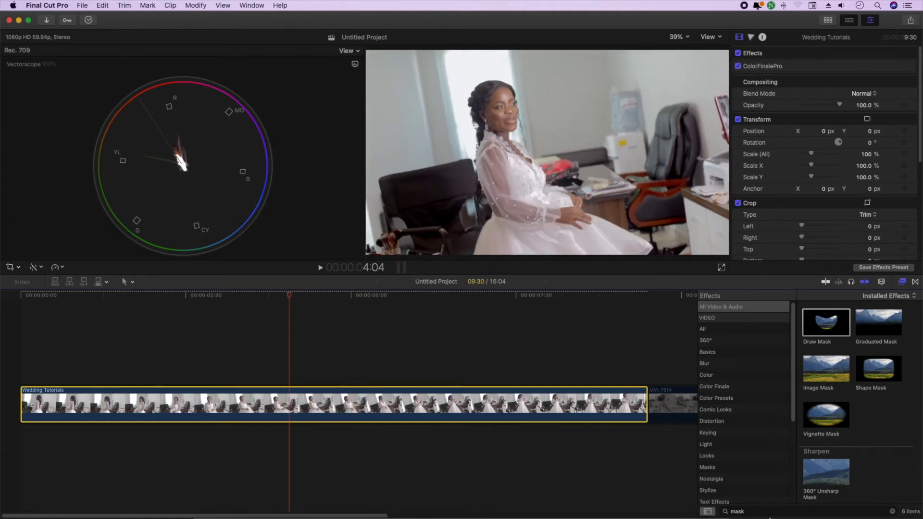
Find the Custom LUT effect, apply it to the Wedding Tutorials clip, and choose the chocobrown LUT.
double_click(775, 512)
text(v)
key(BackSpace)
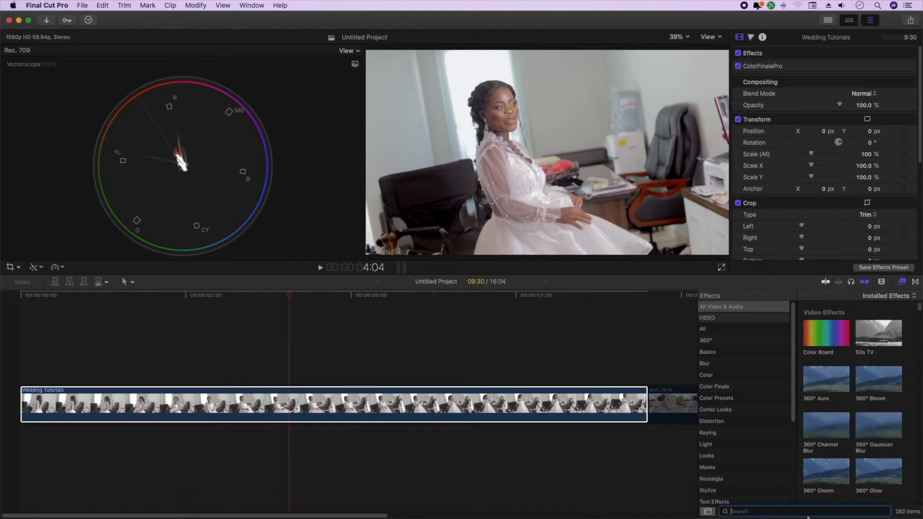
text(cus)
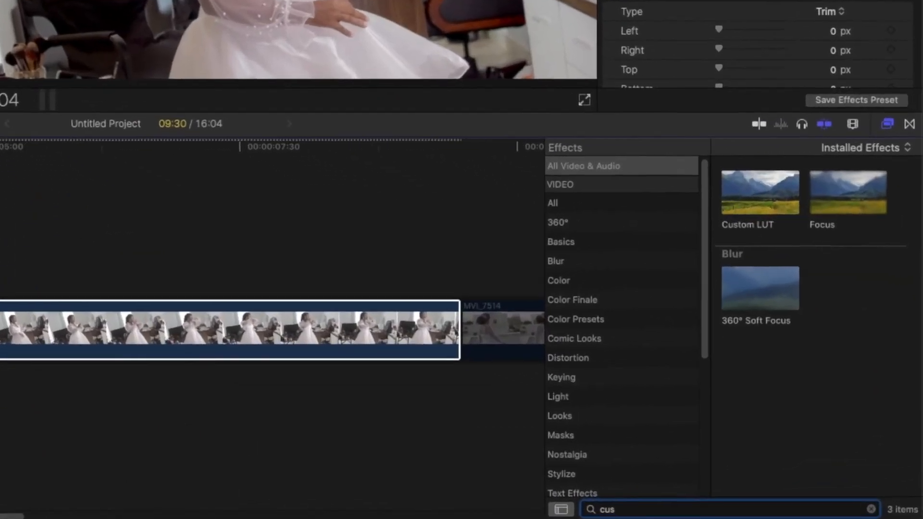
drag(754, 194, 61, 298)
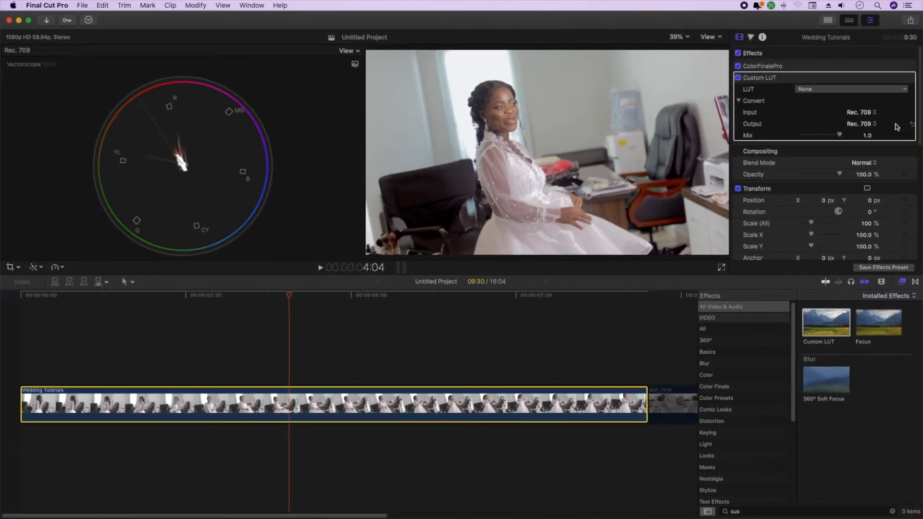
click(880, 93)
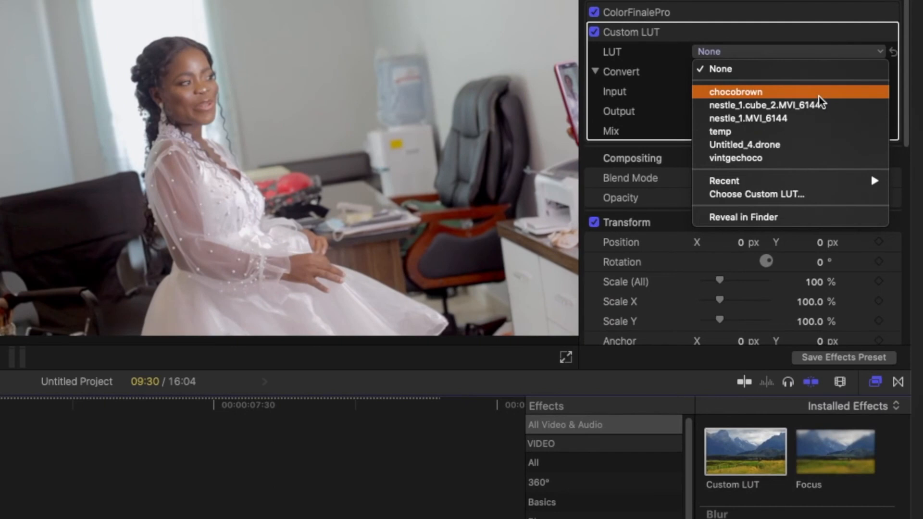
click(818, 96)
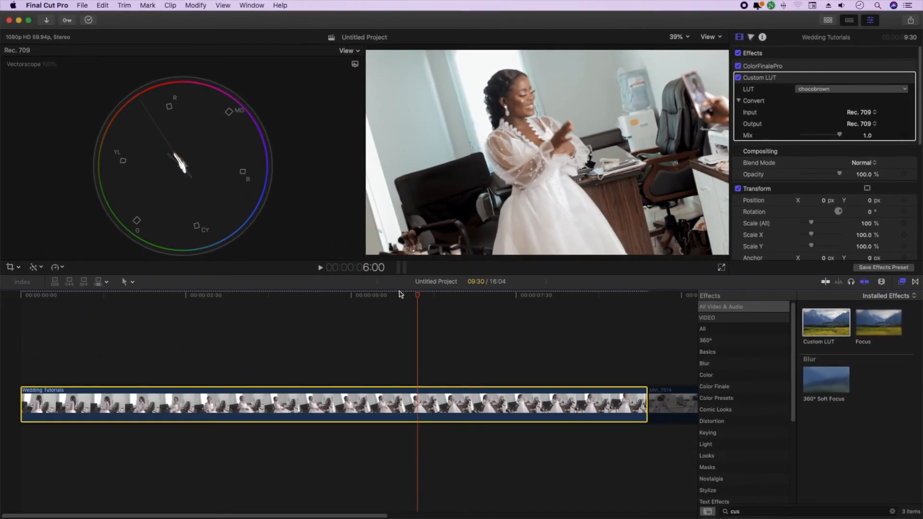
Preview the clip with the chocobrown LUT and set the Custom LUT's Mix to 0.4.
drag(399, 295, 145, 309)
key(space)
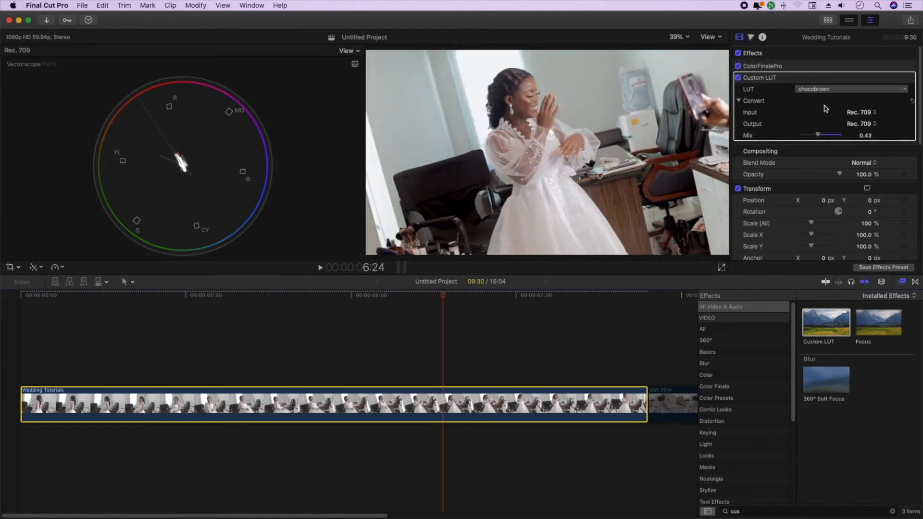
drag(820, 136, 819, 134)
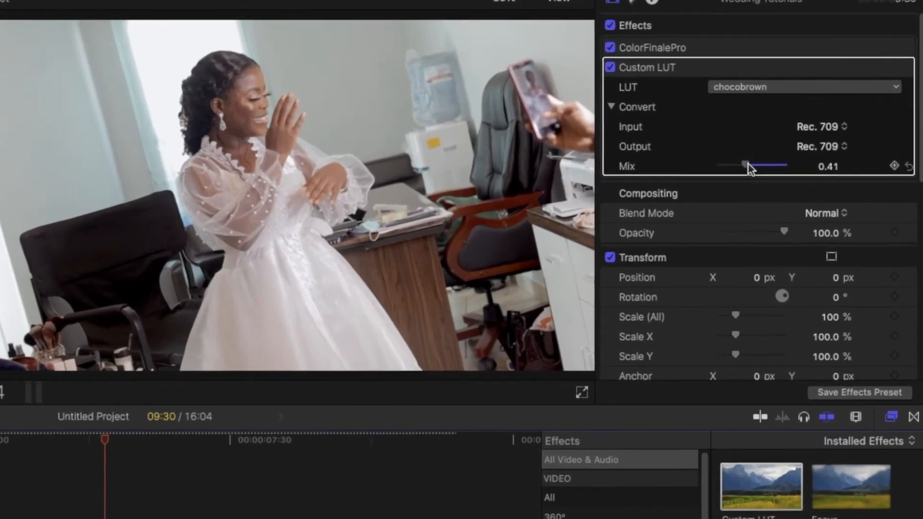
drag(748, 165, 747, 165)
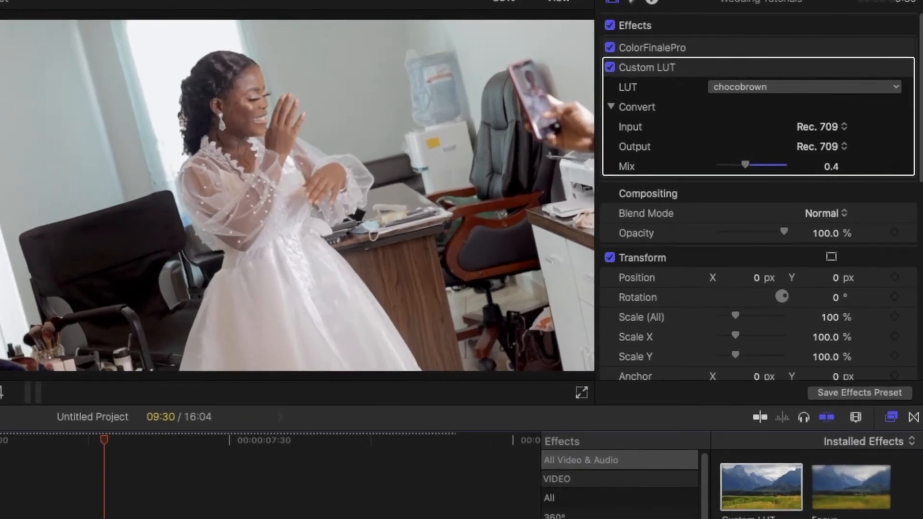
Compare the picture with the Custom LUT on and off at 2:07 and 3:20, and leave the effect disabled.
drag(103, 442, 0, 457)
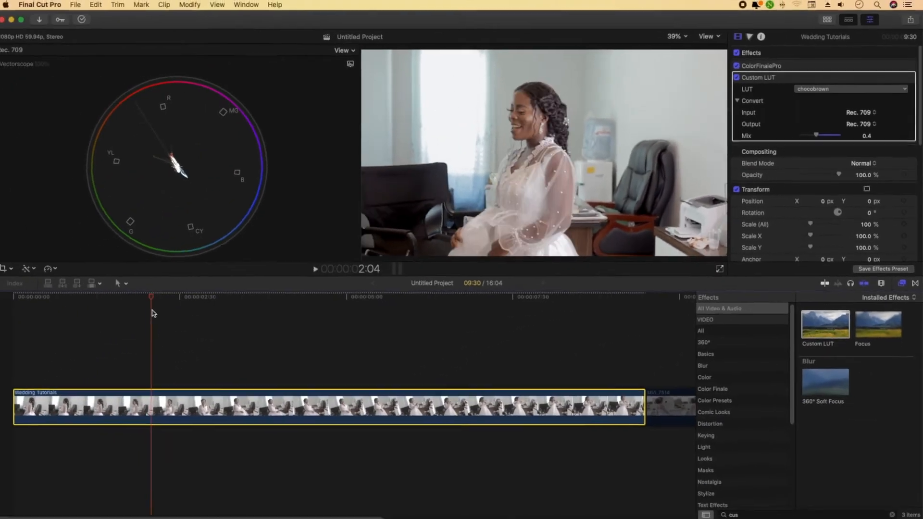
key(ctrl+Up)
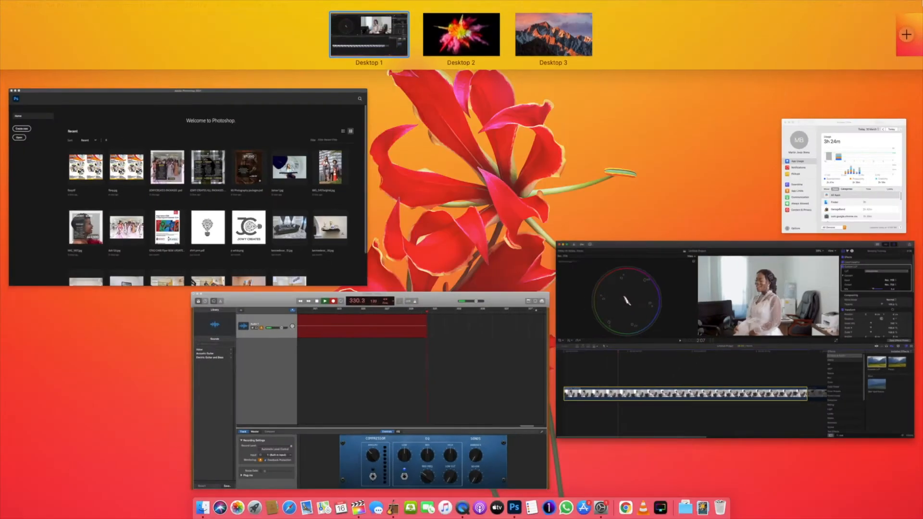
key(ctrl+Up)
click(740, 84)
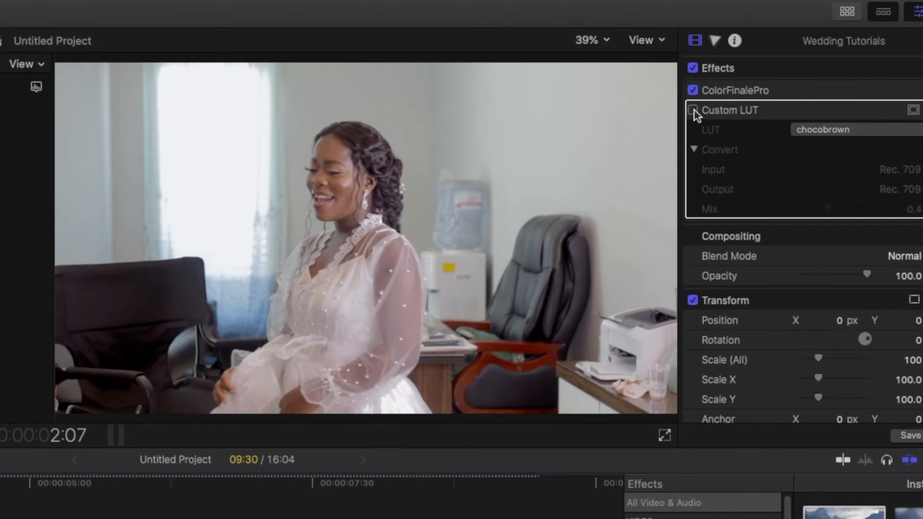
click(693, 110)
click(694, 110)
click(694, 110)
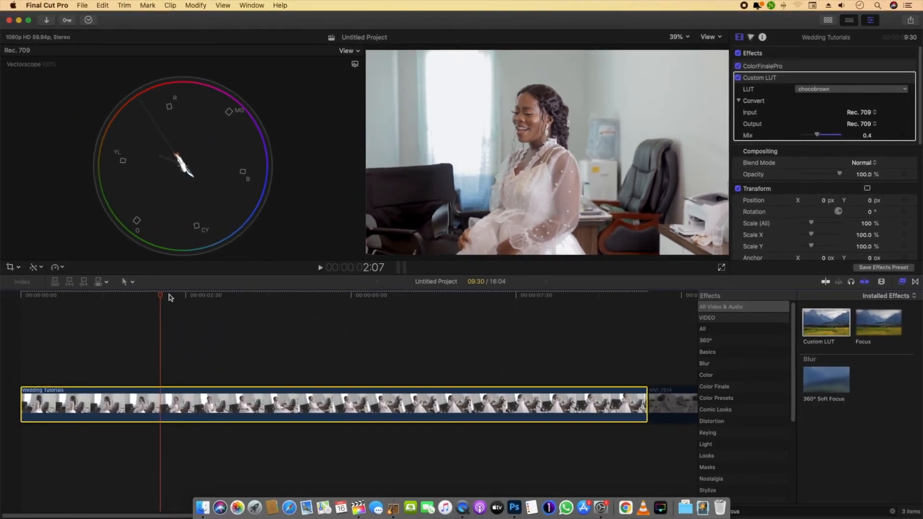
drag(169, 294, 241, 308)
click(739, 77)
click(738, 78)
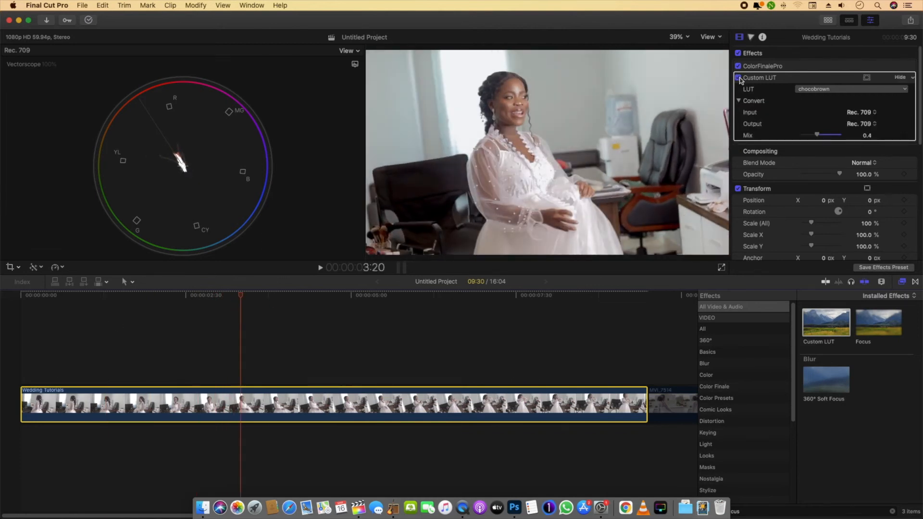
click(738, 77)
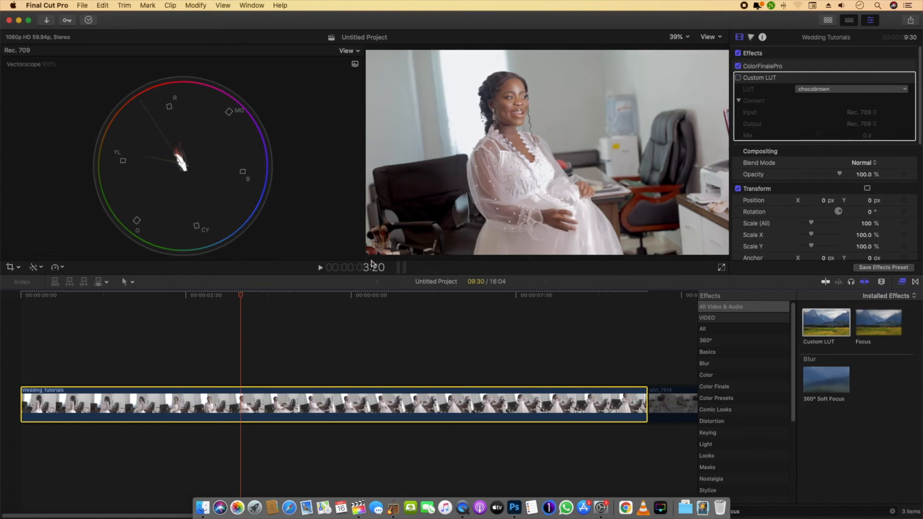
Deselect the clip, scrub through it, and play it from 2:37 towards its end to review the grade.
click(307, 301)
drag(312, 298, 501, 299)
click(393, 473)
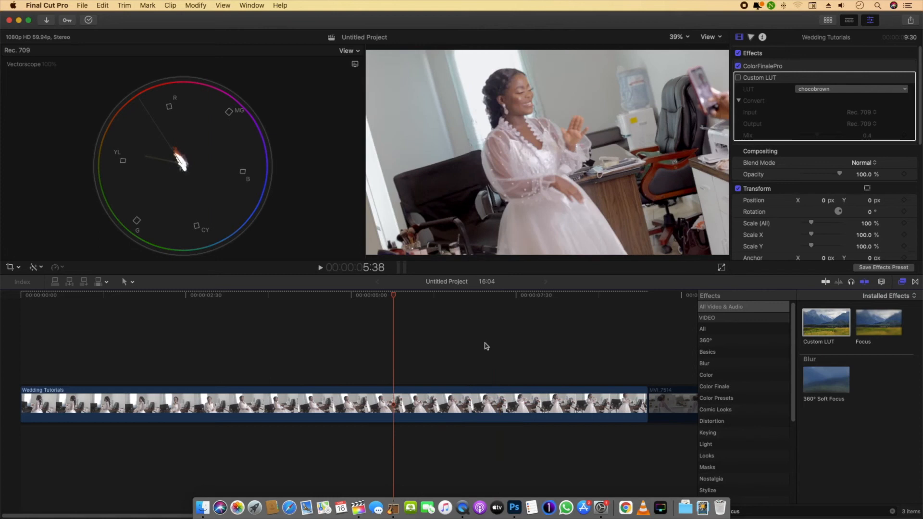
drag(386, 295, 196, 301)
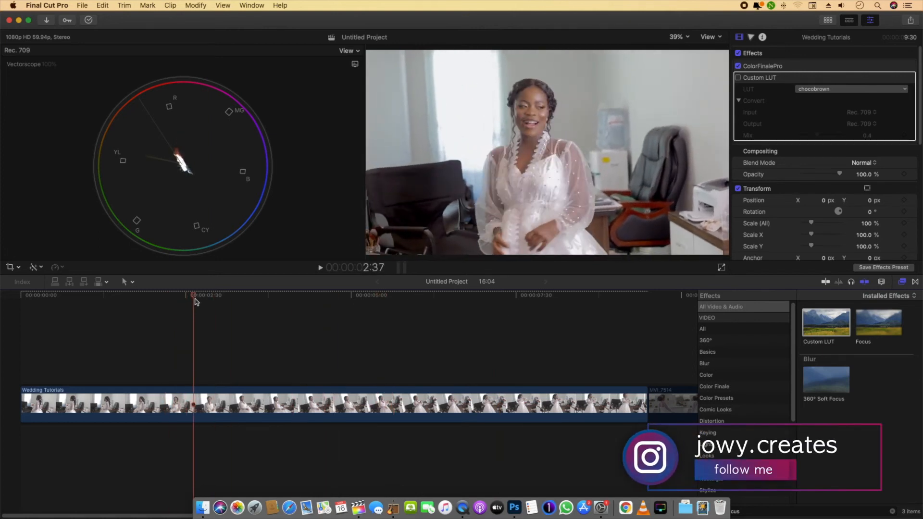
key(space)
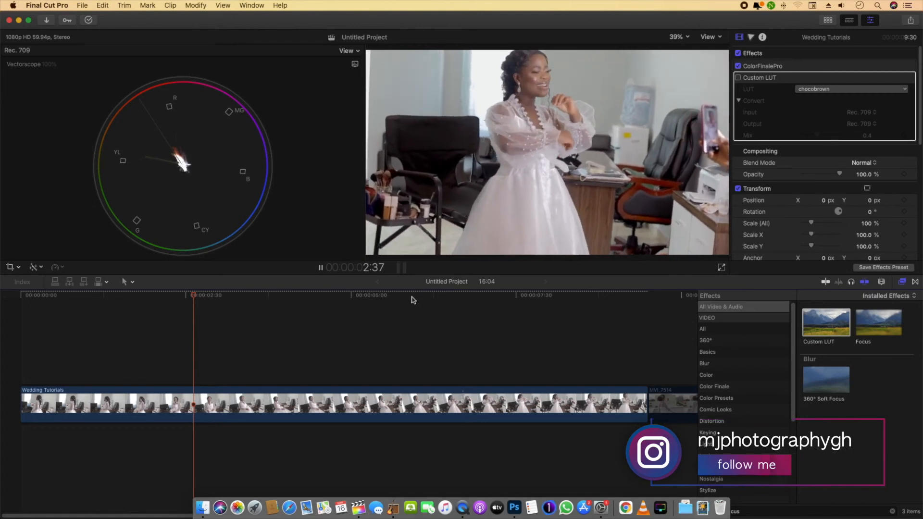
key(space)
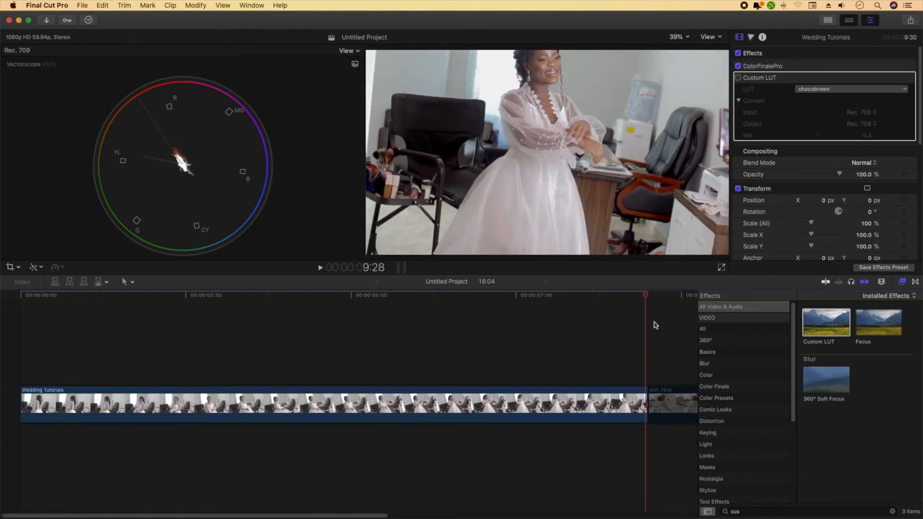
Select the MVI_7514 clip after the graded one, enable it, and move the playhead to 11:45.
click(648, 295)
click(688, 393)
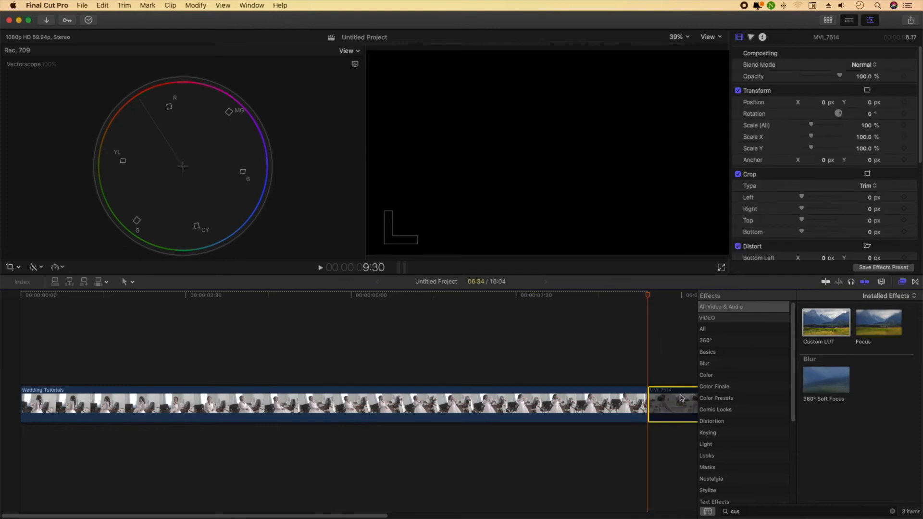
drag(196, 515, 532, 449)
drag(91, 299, 240, 295)
Find the ColorFinalePro effect in the Color Finale category and apply it to the MVI_7514 clip.
click(720, 306)
click(768, 511)
click(767, 511)
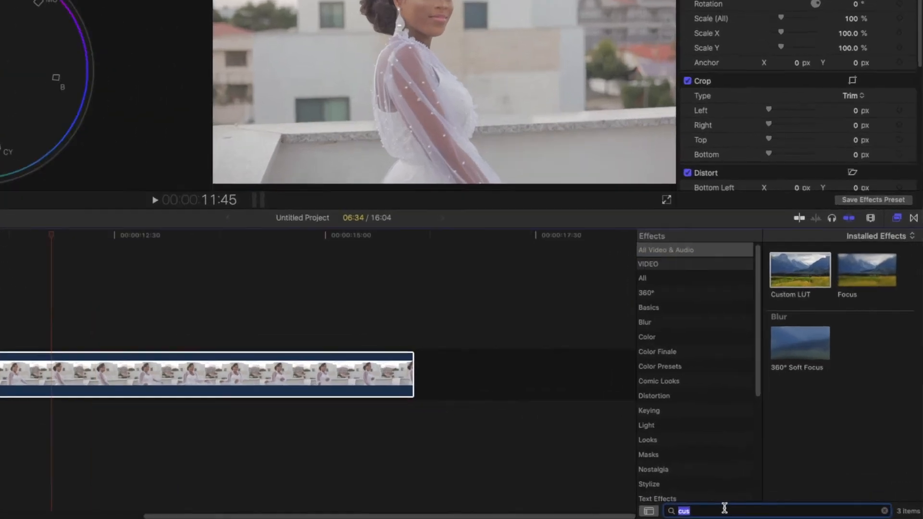
text(coo)
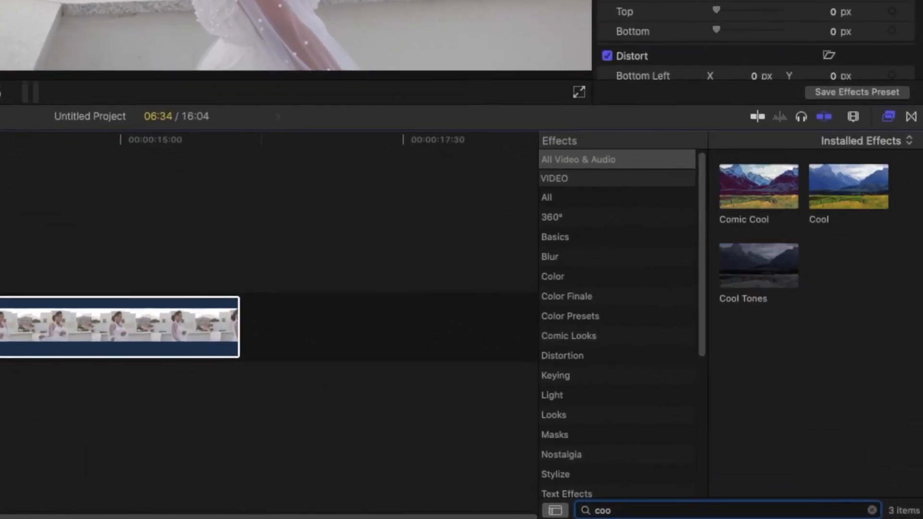
click(583, 299)
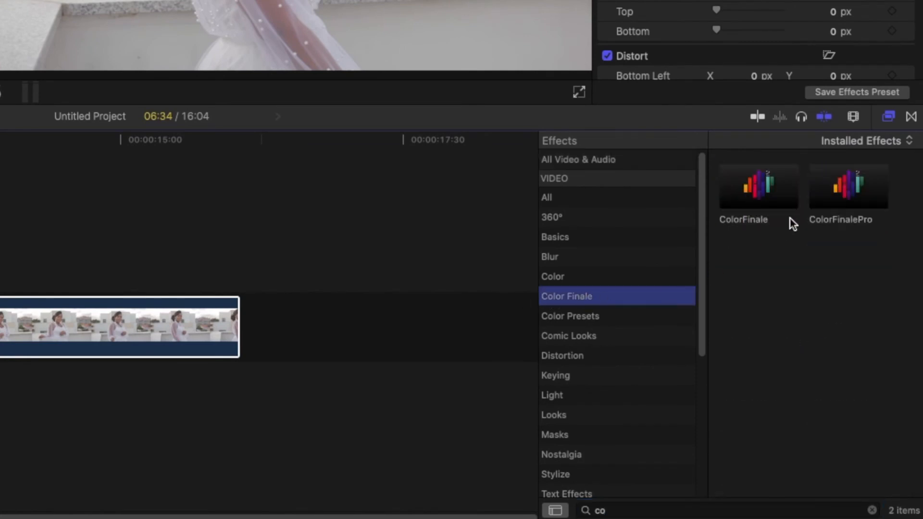
click(826, 191)
drag(826, 194, 0, 327)
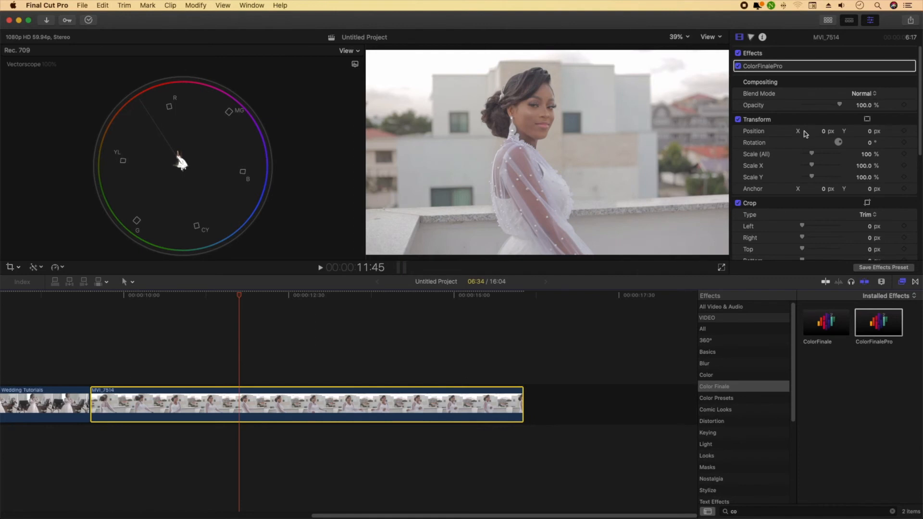
Show the ColorFinalePro settings, open its layer editor, add a Color Wheels layer, and rename it "contrast".
mouse_move(898, 72)
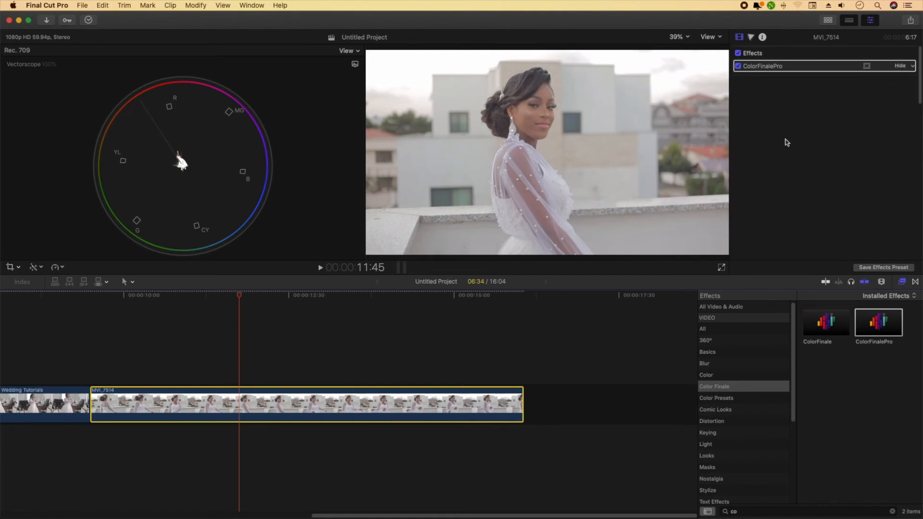
scroll(865, 173, down, 5)
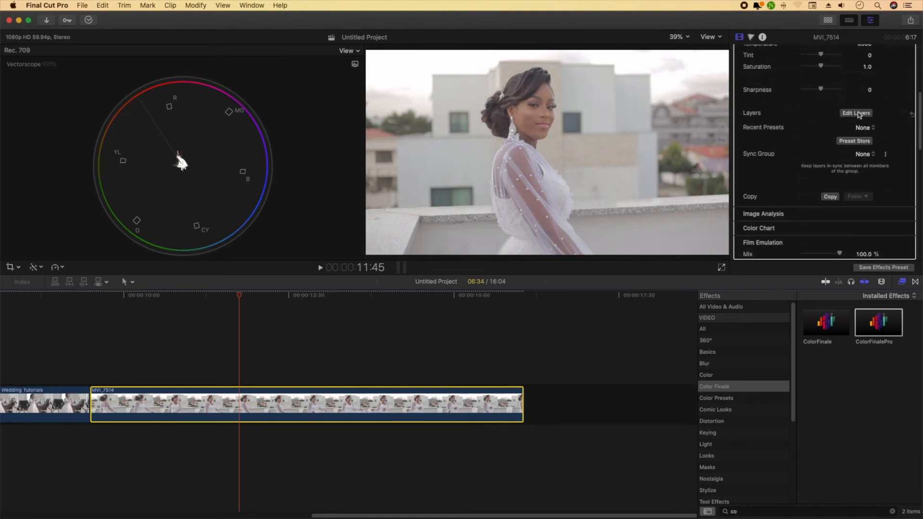
click(857, 114)
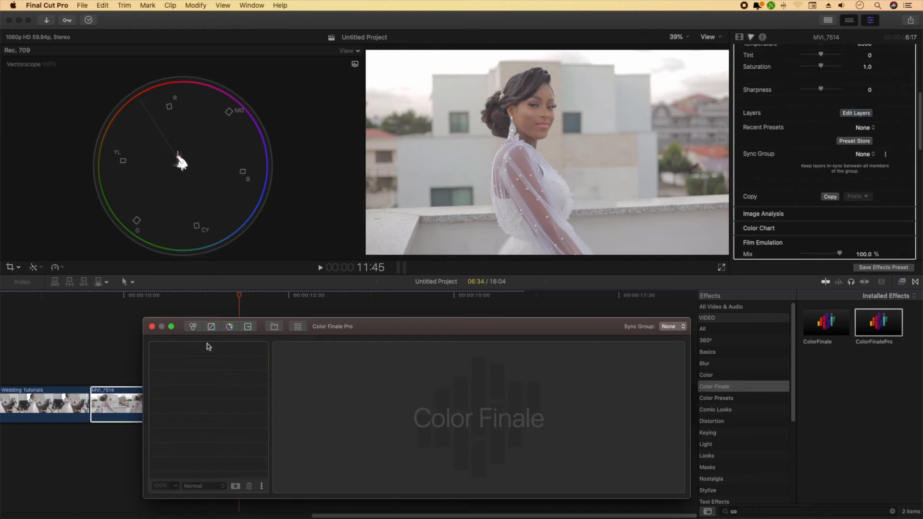
click(194, 328)
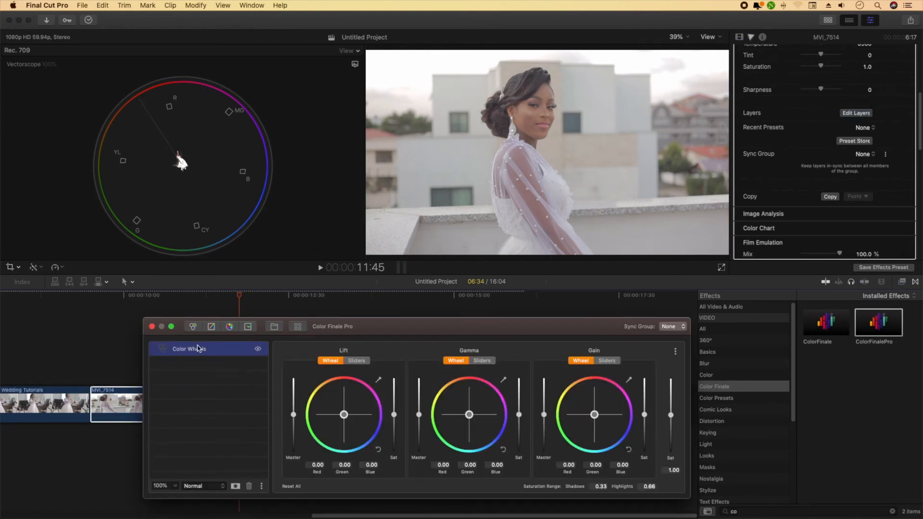
right_click(197, 349)
click(224, 388)
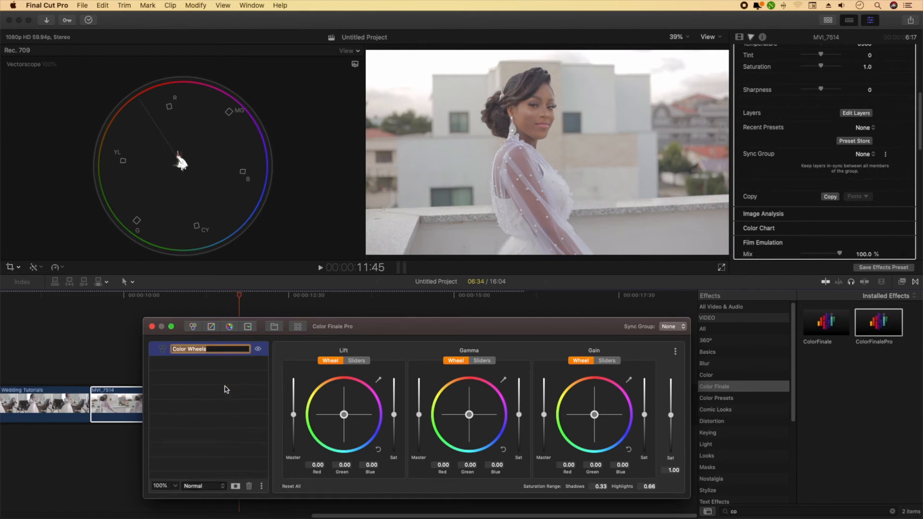
text(contrast)
key(Return)
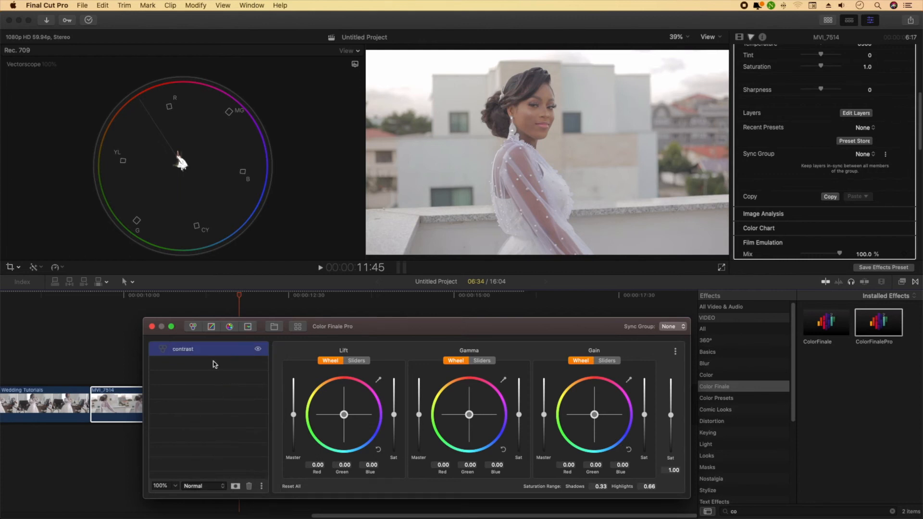
Add a second Color Wheels layer above the contrast layer and rename it "saturation".
drag(369, 329, 398, 327)
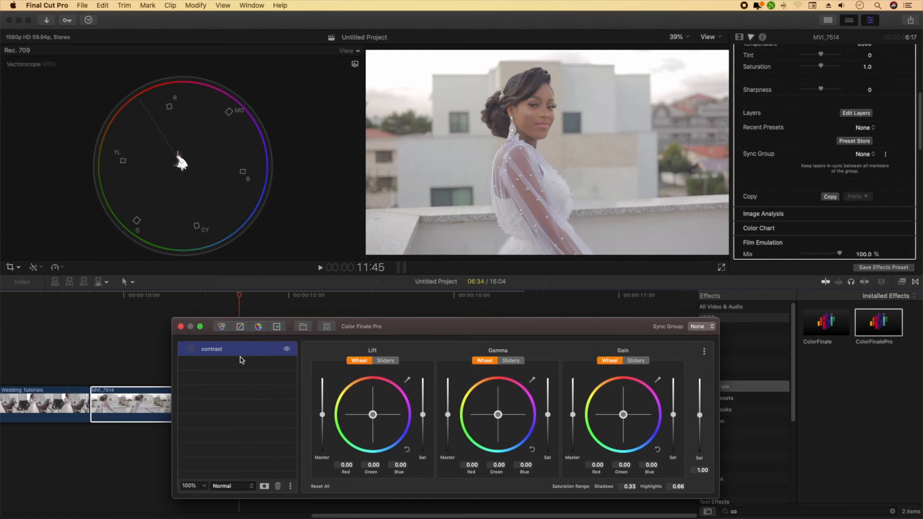
click(222, 327)
right_click(235, 351)
click(250, 388)
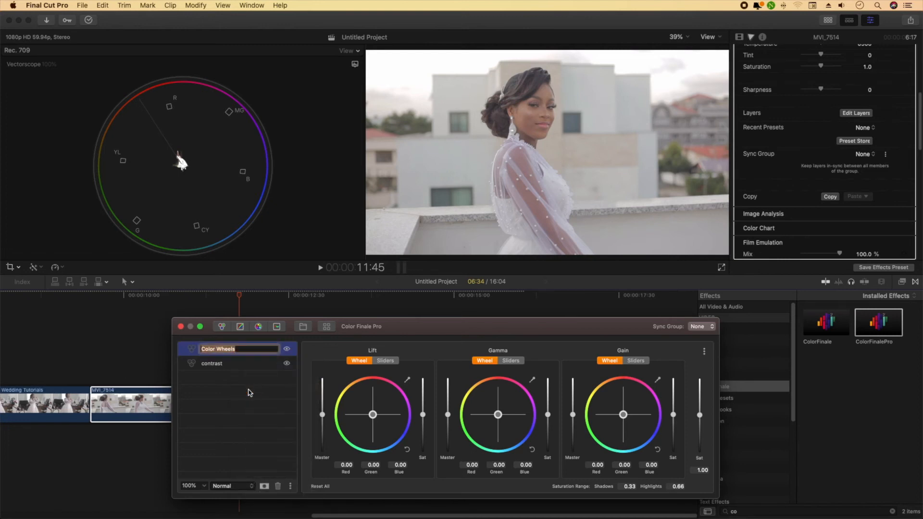
text(saturation)
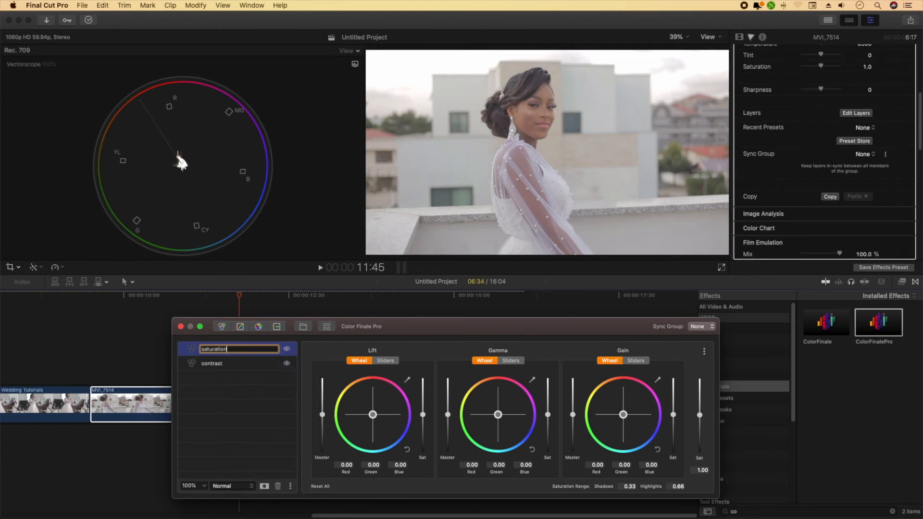
key(Return)
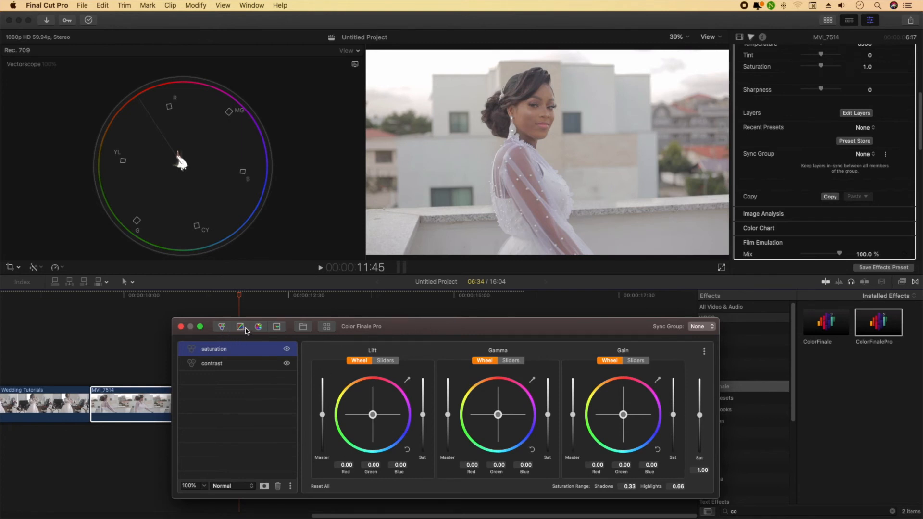
Add an HSL Curves layer above the saturation layer and rename it "skin".
click(277, 327)
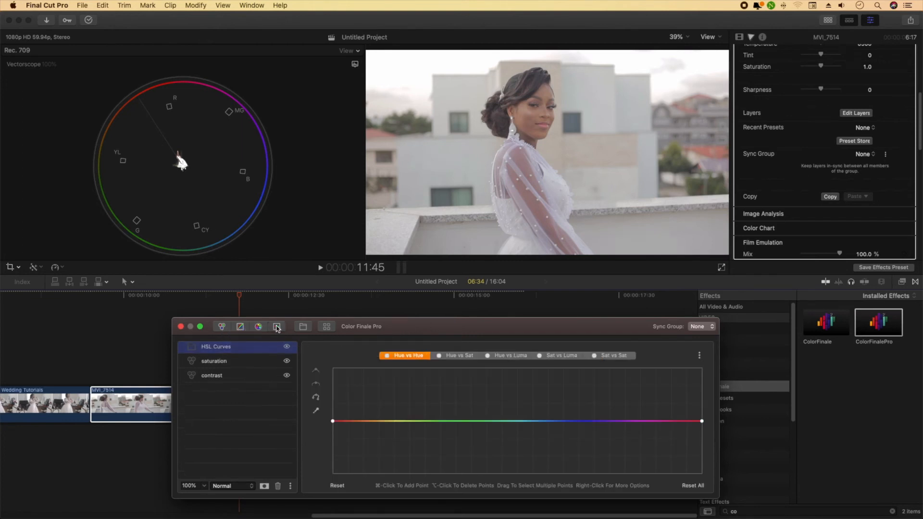
right_click(223, 354)
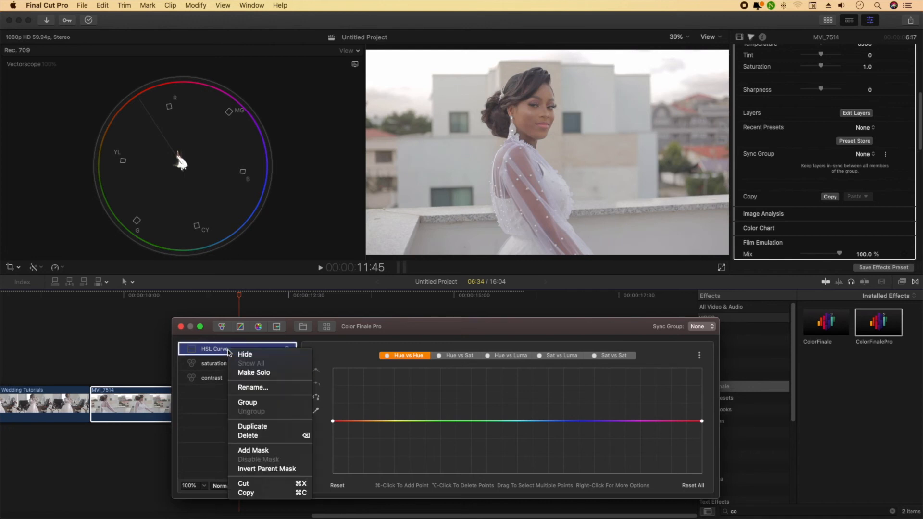
click(264, 386)
text(skin)
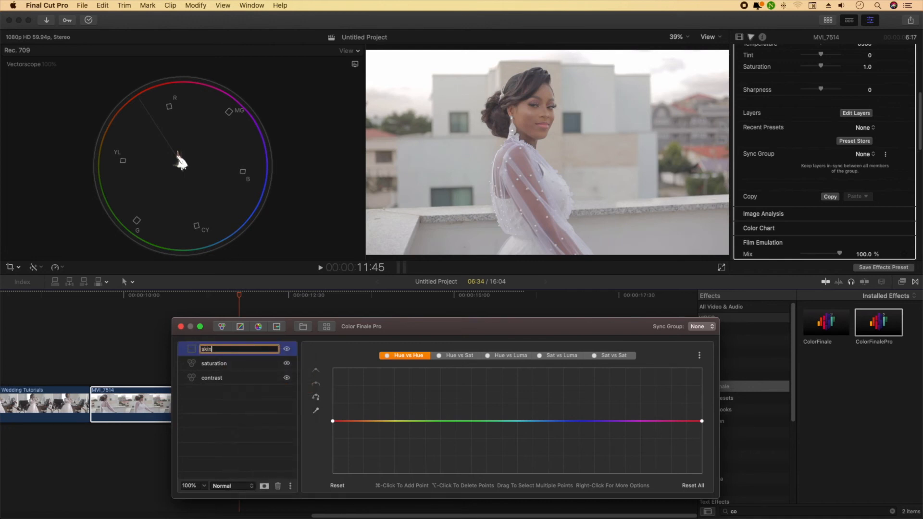
key(Return)
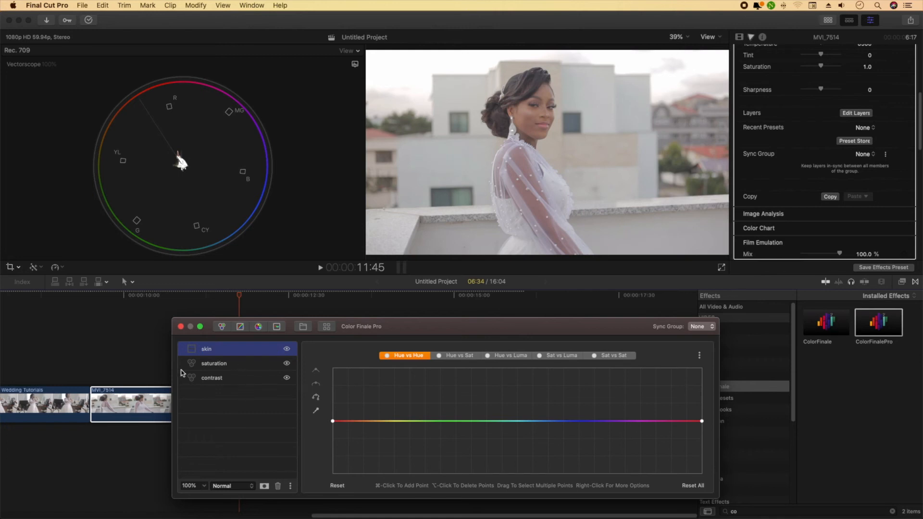
With the playhead at 13:17, lower the contrast layer's master Lift to -0.06.
click(194, 378)
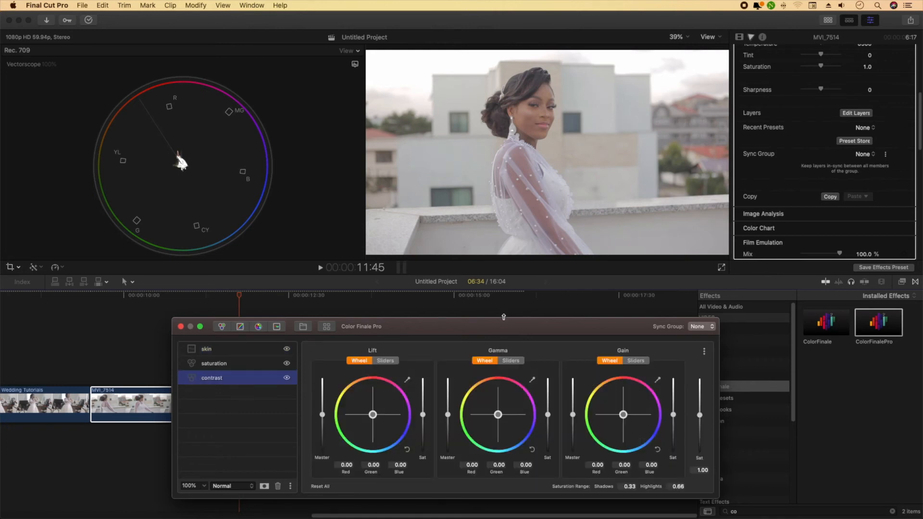
drag(370, 331, 423, 325)
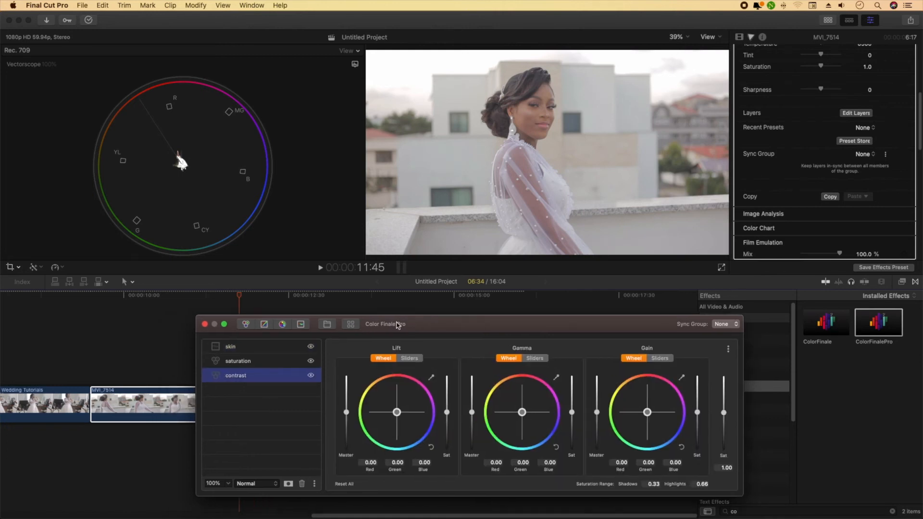
click(250, 301)
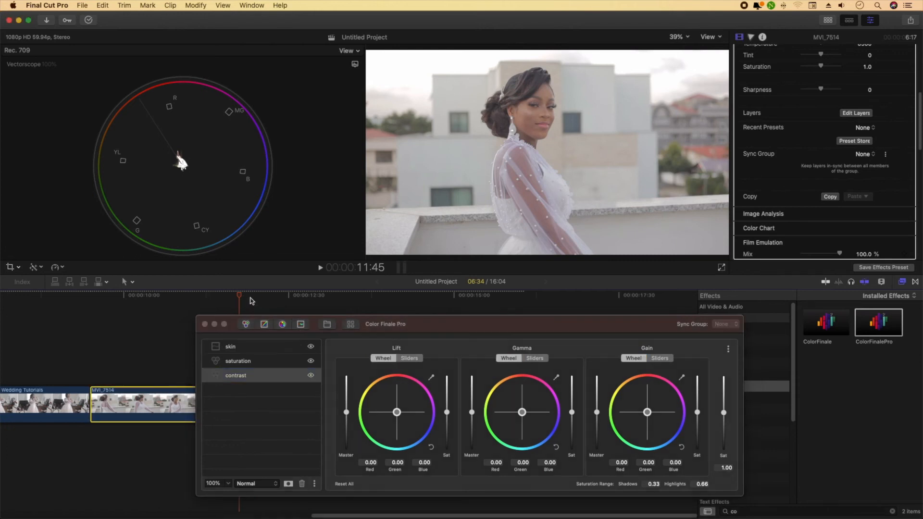
drag(240, 298, 340, 299)
drag(347, 412, 346, 415)
Show the Luma waveform beside the vectorscope and lower the contrast layer's master Lift to -0.22.
click(349, 51)
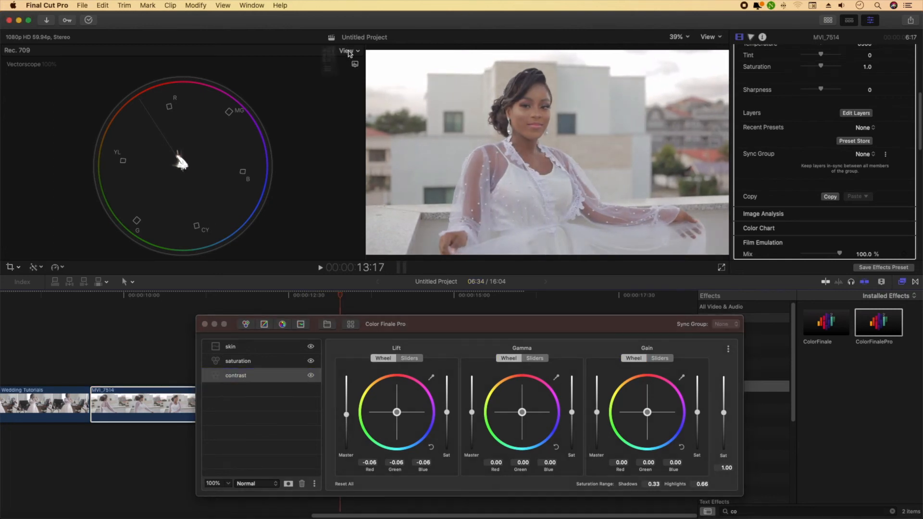
click(315, 33)
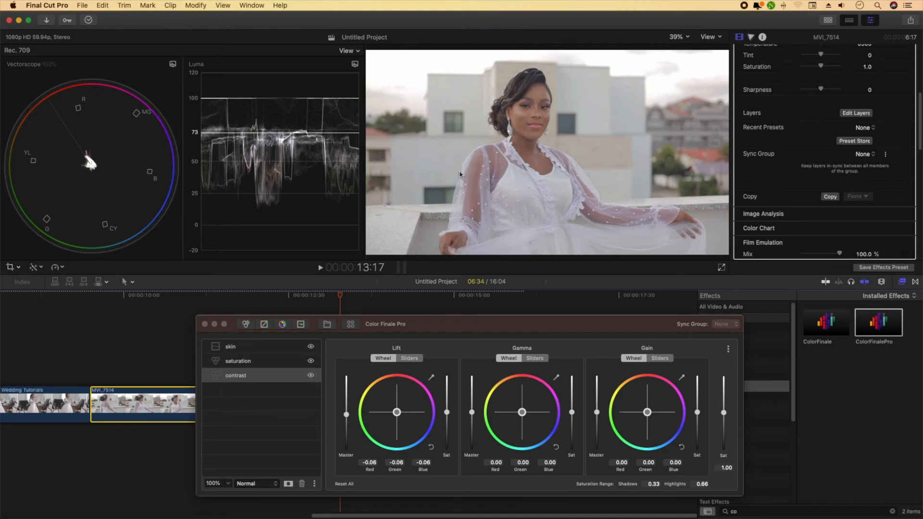
drag(349, 422, 347, 425)
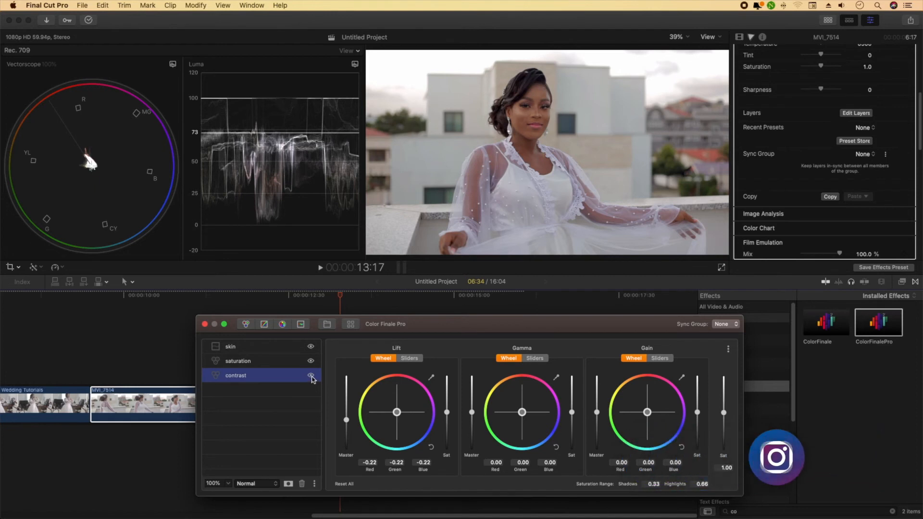
Hide and show the contrast layer several times to compare the image with and without it.
click(311, 375)
click(311, 376)
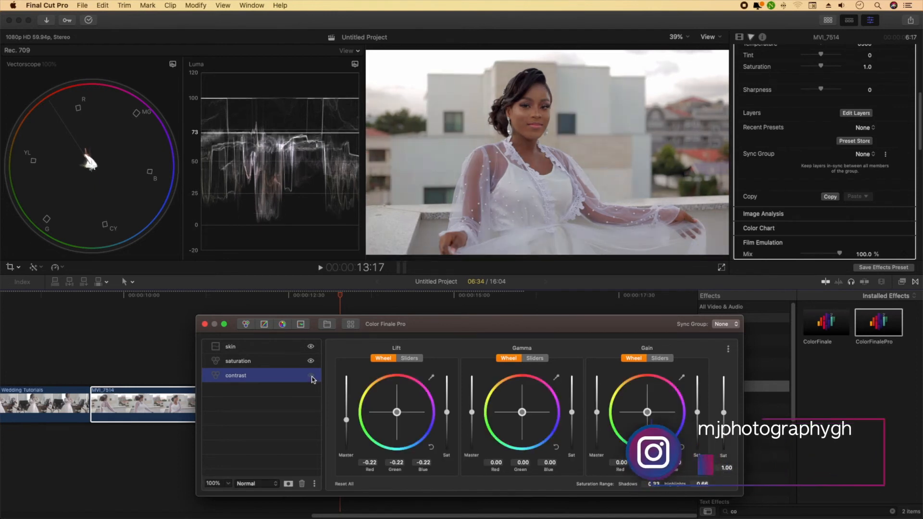
click(311, 376)
click(311, 376)
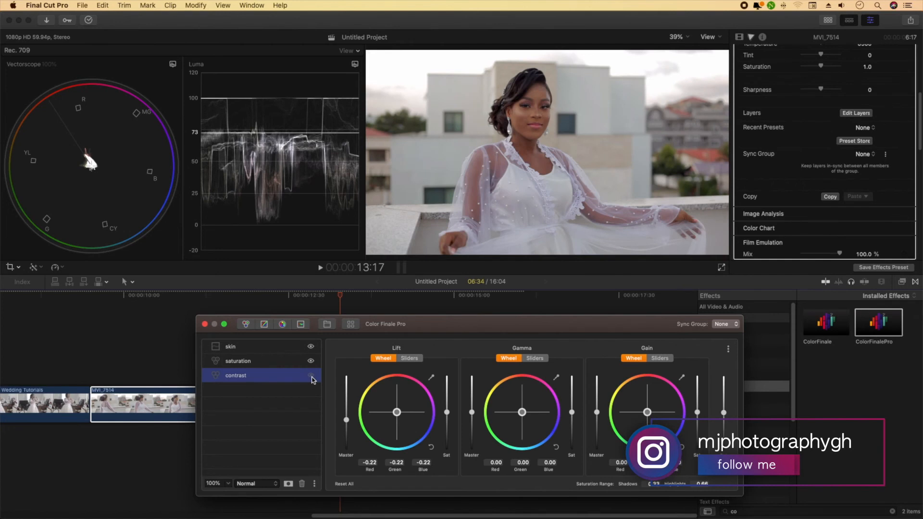
click(312, 377)
click(312, 377)
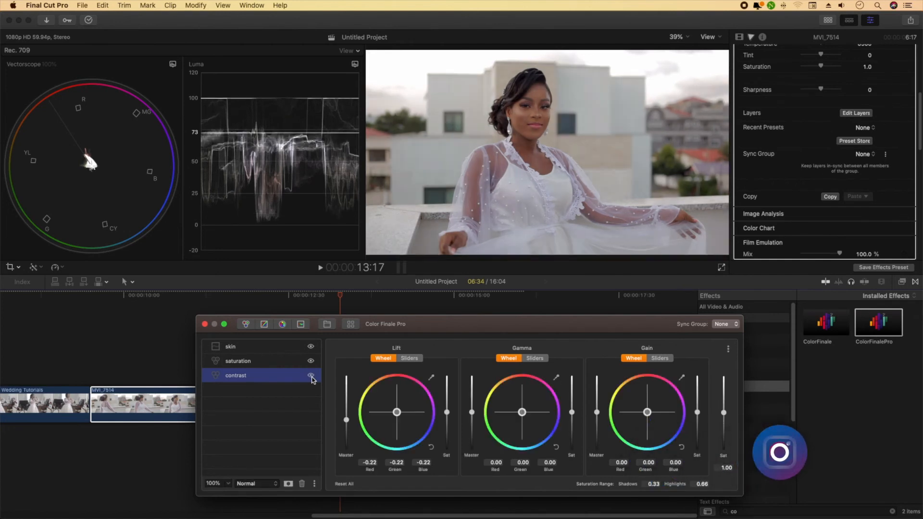
click(311, 375)
click(311, 375)
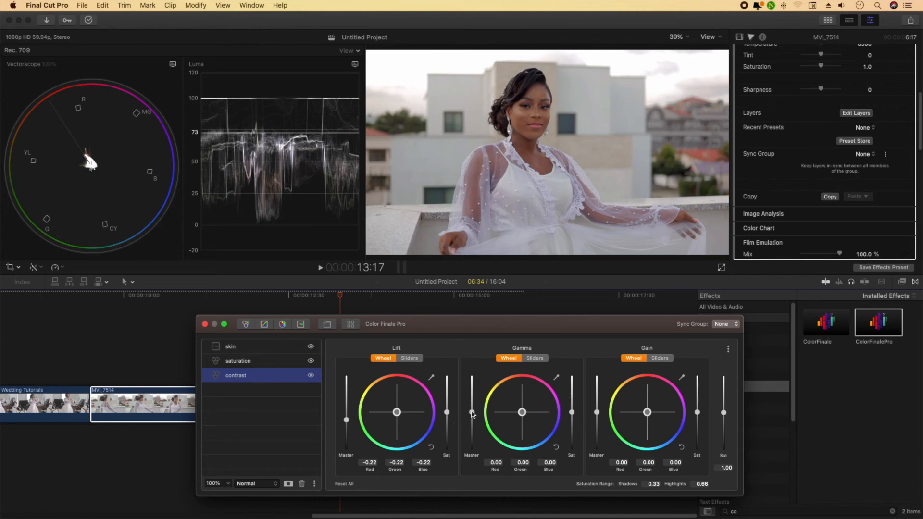
Set the contrast layer's master Gamma to 0.25, Lift to -0.23 and Gain to -0.03, and compare it hidden and shown.
drag(472, 413, 476, 404)
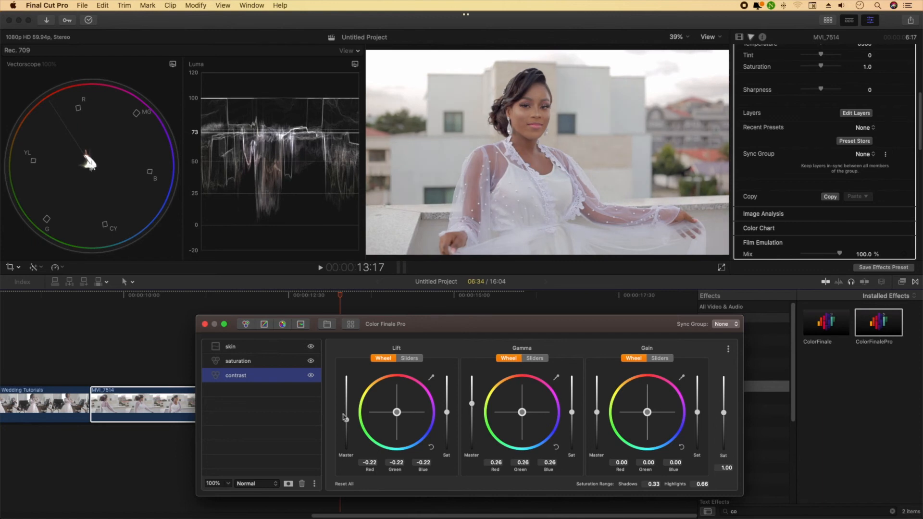
drag(345, 421, 345, 422)
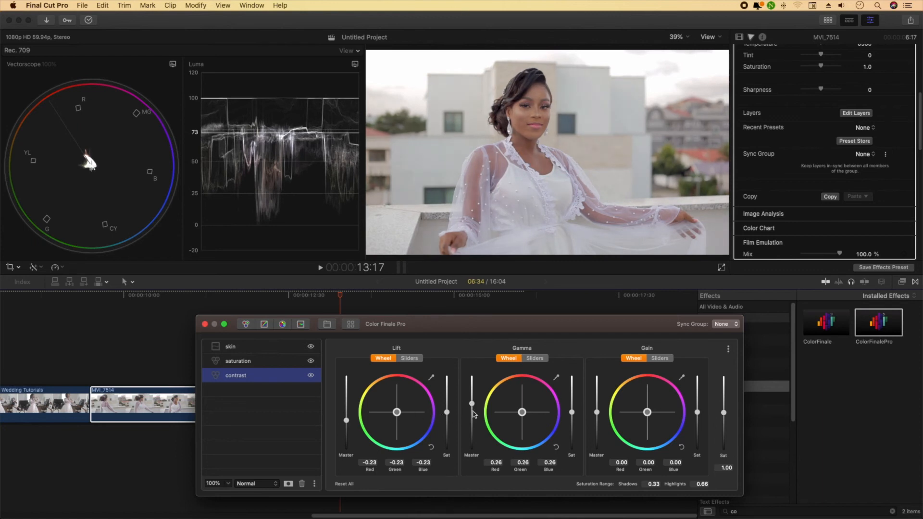
drag(474, 407, 474, 405)
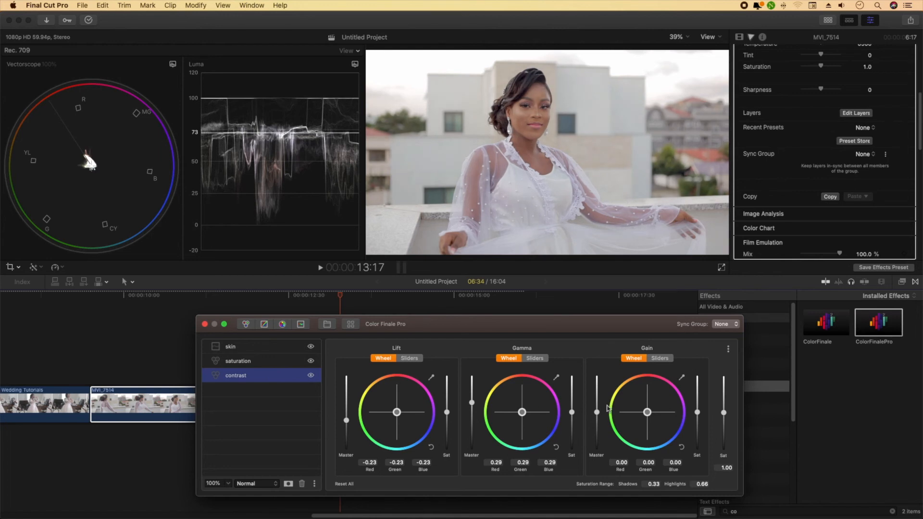
drag(598, 413, 599, 415)
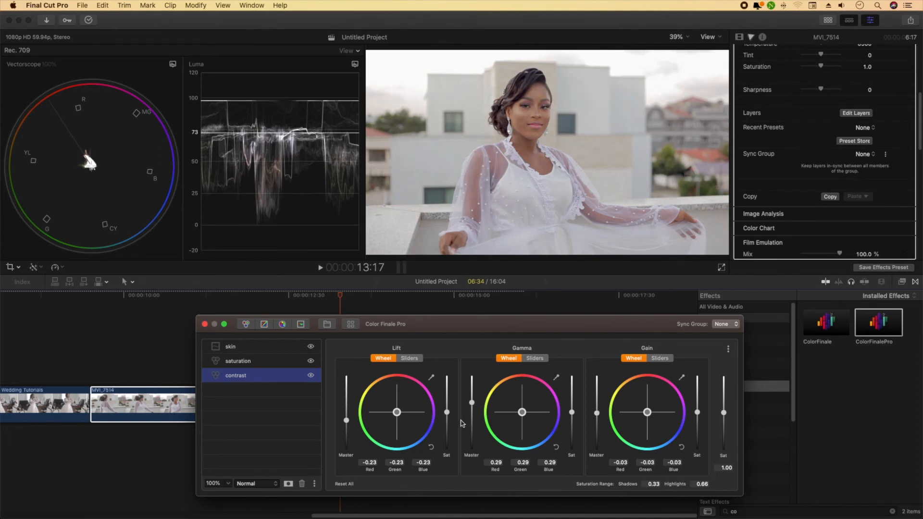
drag(472, 408, 473, 409)
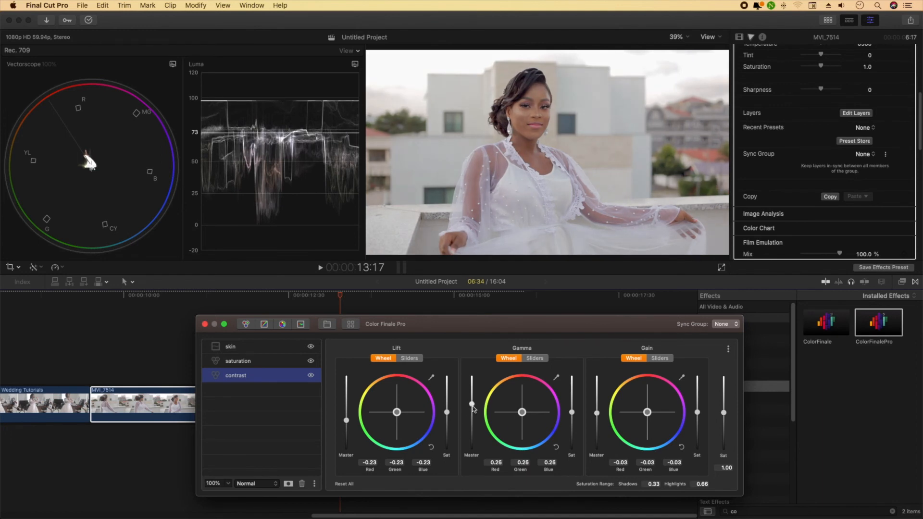
click(310, 375)
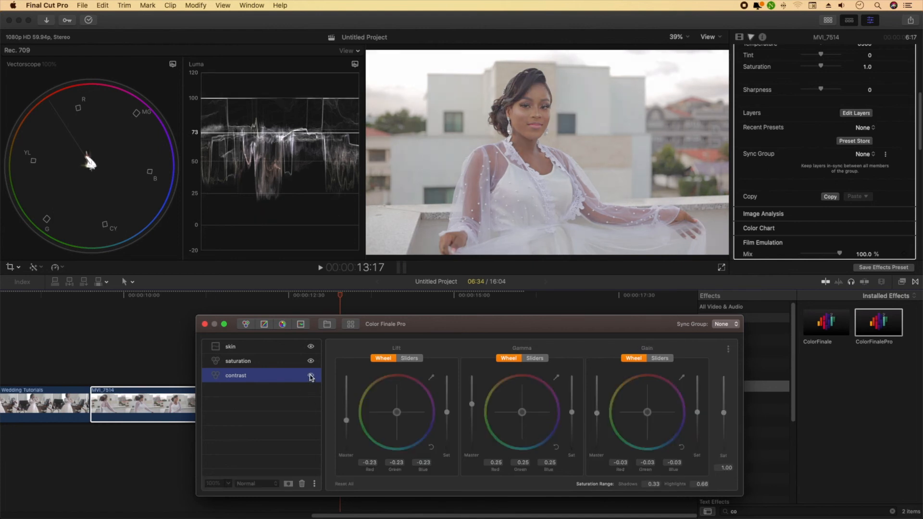
click(311, 375)
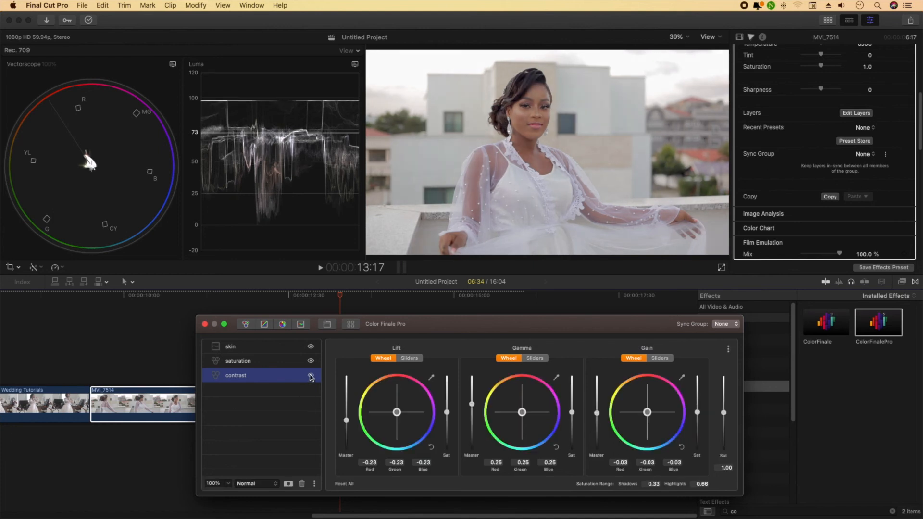
Raise the saturation layer's overall saturation to 1.20 and compare the image with the layer hidden and shown.
click(280, 367)
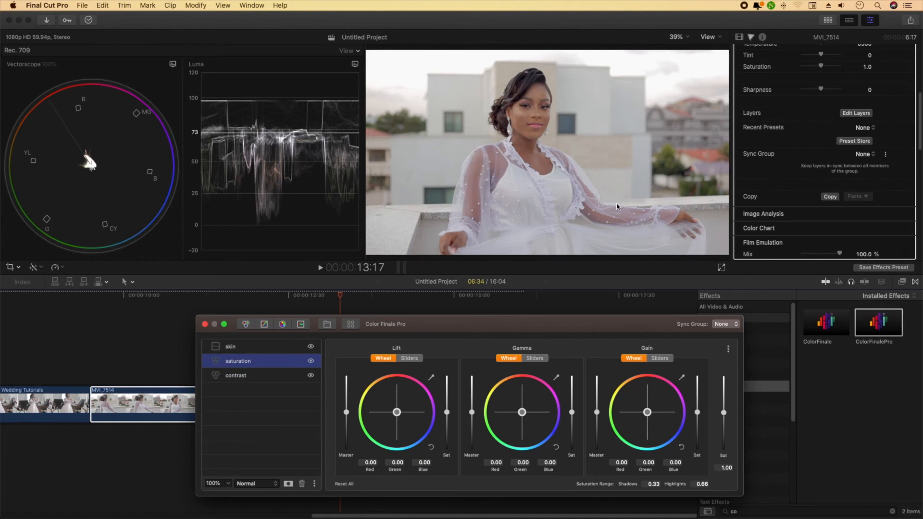
drag(724, 416, 726, 409)
click(310, 361)
click(311, 361)
click(310, 361)
click(243, 348)
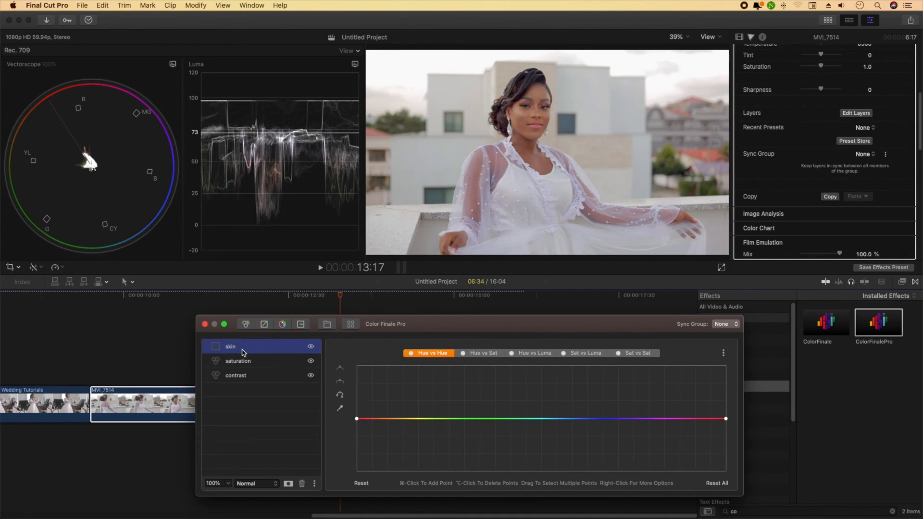
click(286, 364)
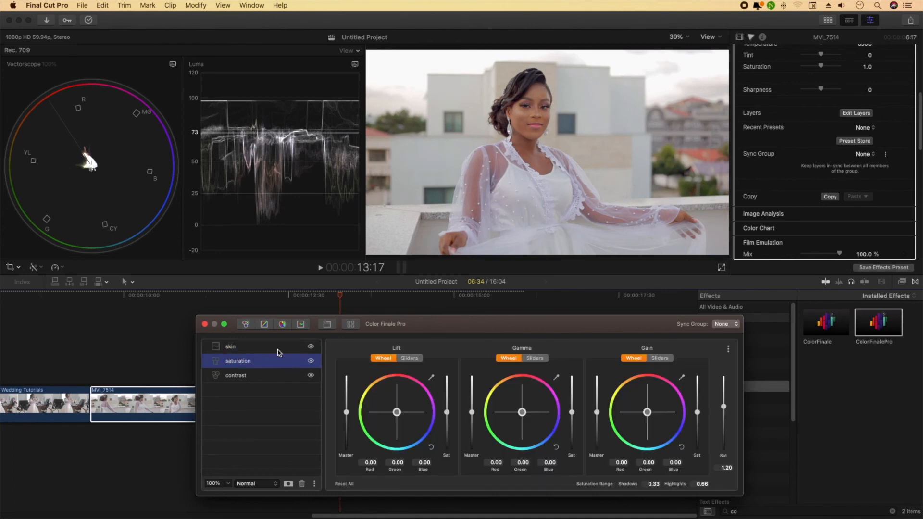
click(277, 348)
click(294, 377)
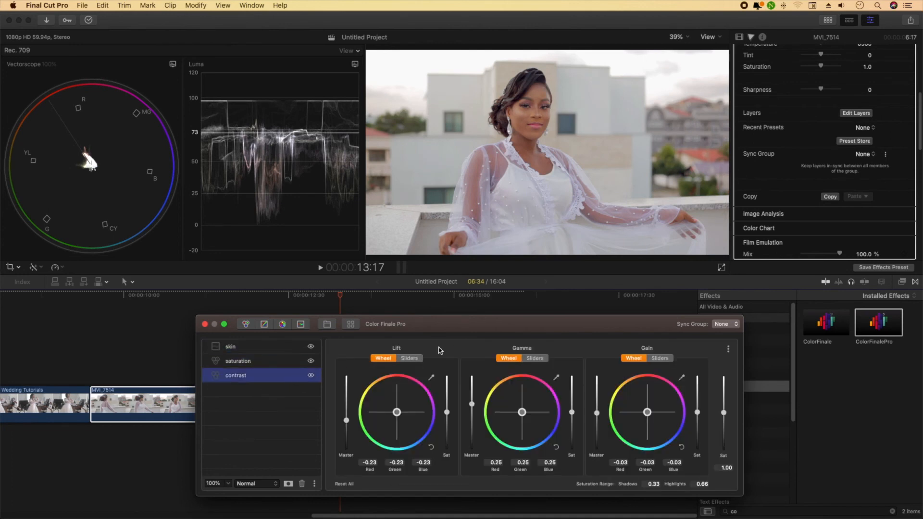
Correct the clip's white balance by sampling the pale wall beside the bride with the white balance picker.
scroll(783, 202, up, 5)
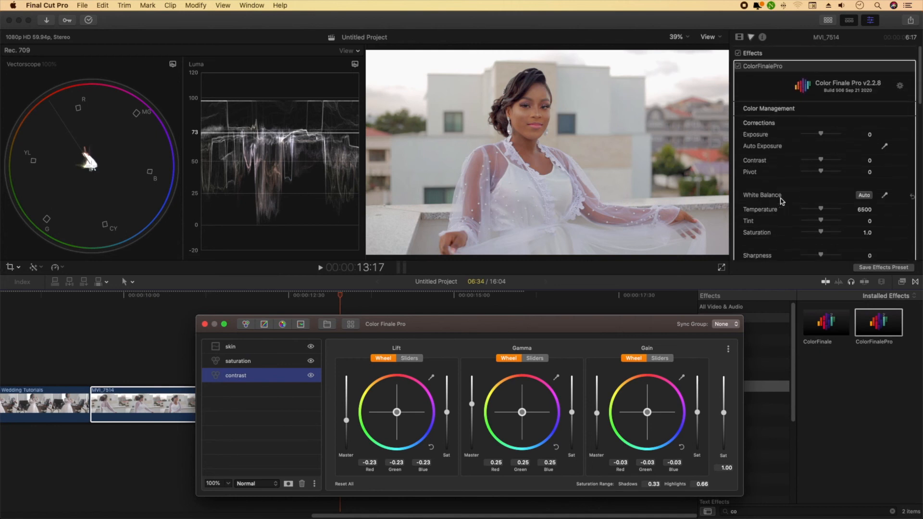
click(885, 196)
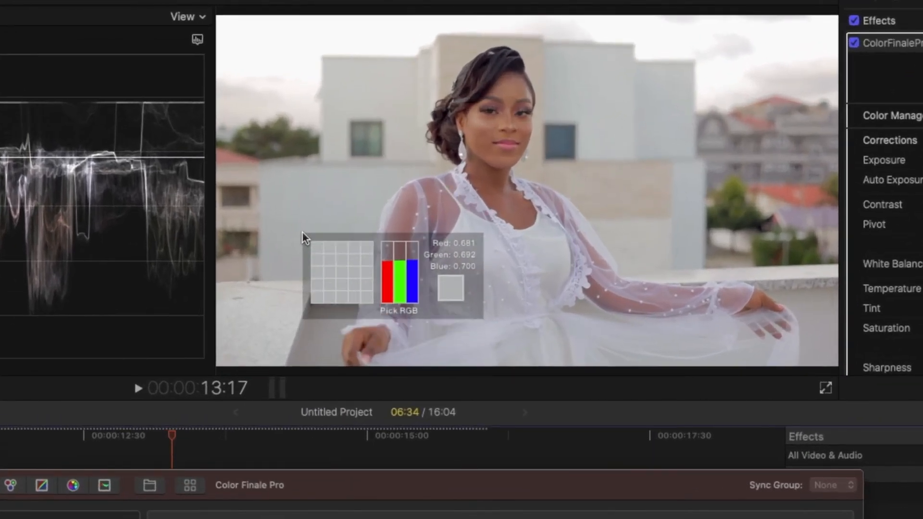
click(301, 232)
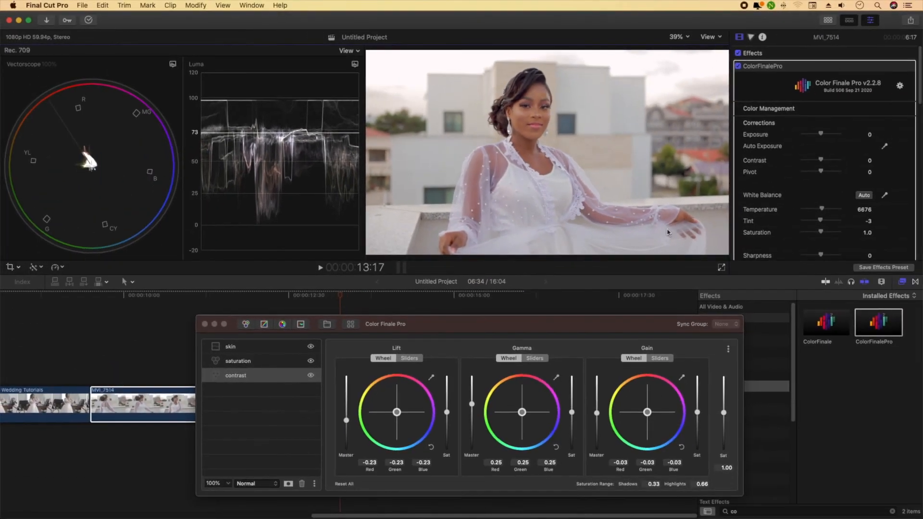
Turn the ColorFinalePro effect off and on repeatedly to compare the original clip with the grade.
click(309, 378)
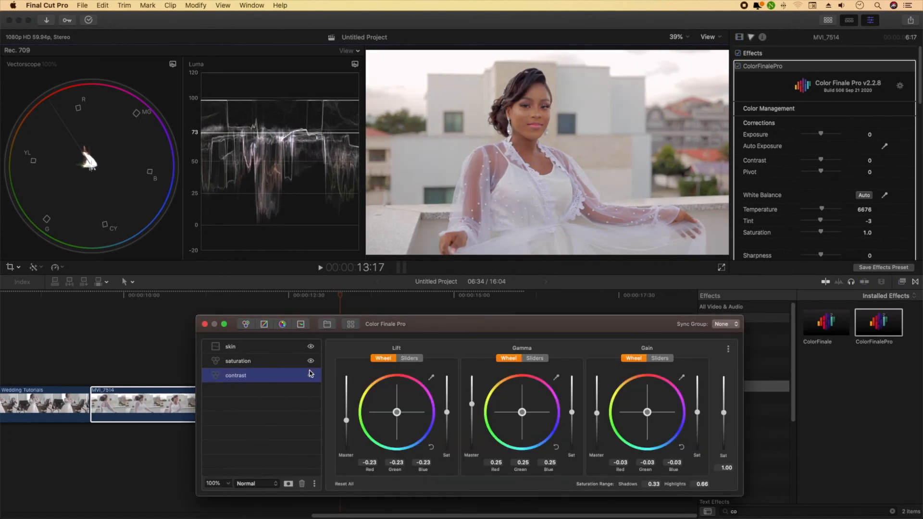
click(739, 67)
click(739, 67)
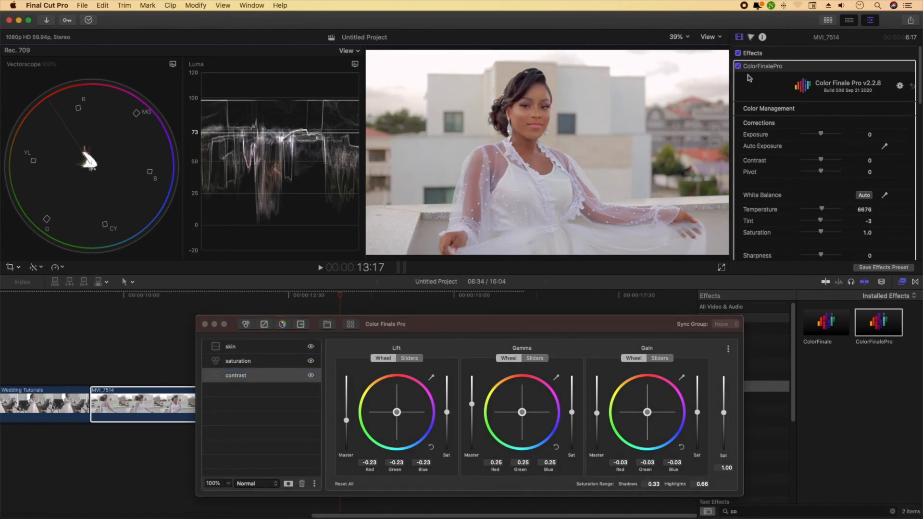
click(738, 67)
click(739, 66)
Select the skin layer and apply automatic white balance to the clip, keeping the layer editor clear of the controls.
drag(497, 330, 520, 344)
click(289, 363)
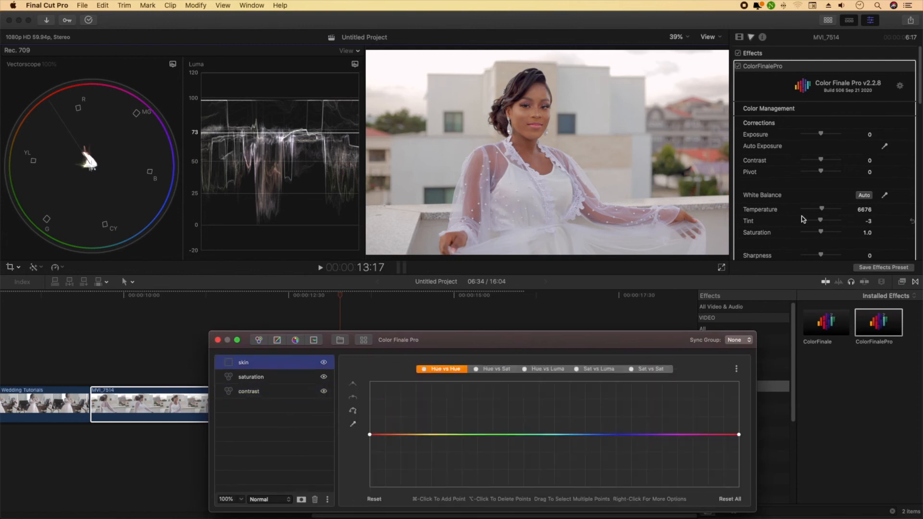
click(864, 195)
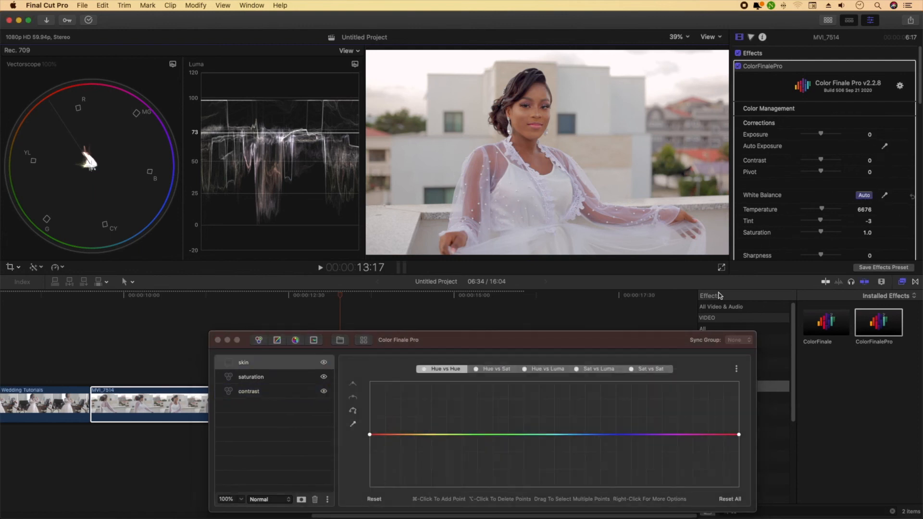
drag(585, 341, 568, 317)
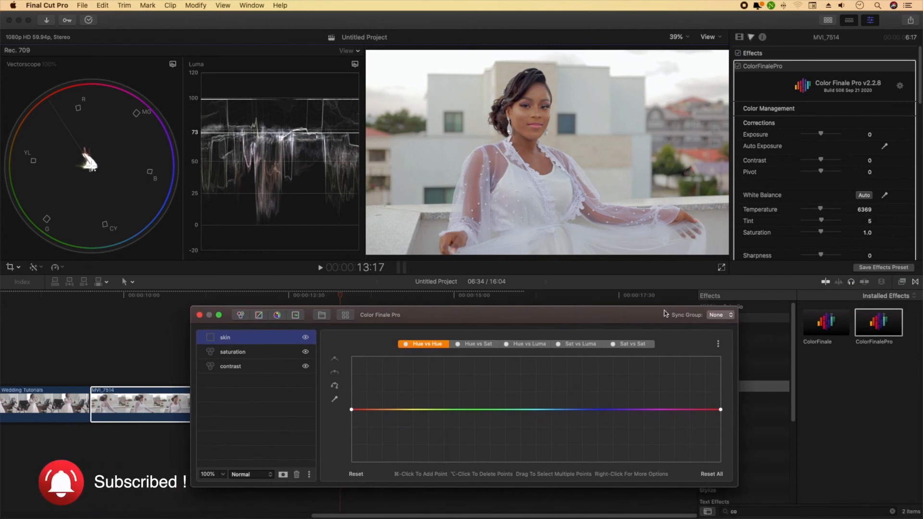
Close the layer editor, search all effects for "mask" and apply Draw Mask to clip MVI_7514.
click(769, 512)
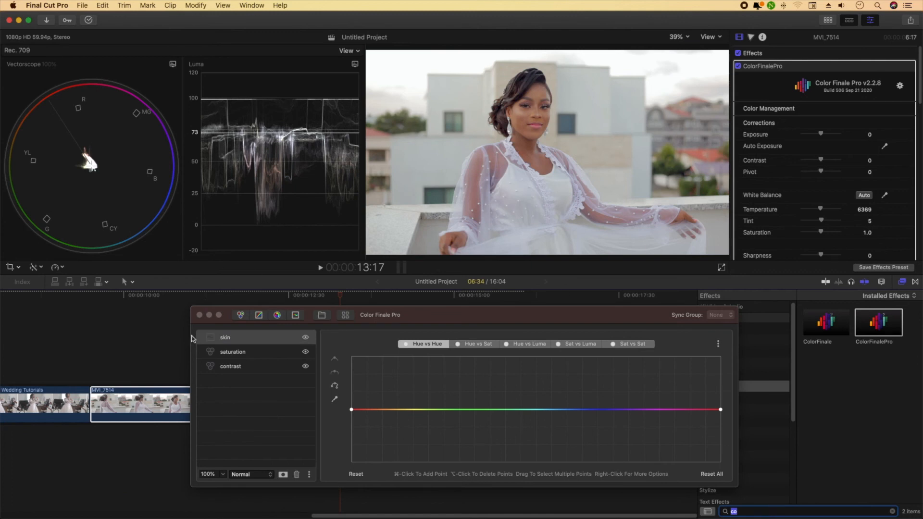
click(200, 315)
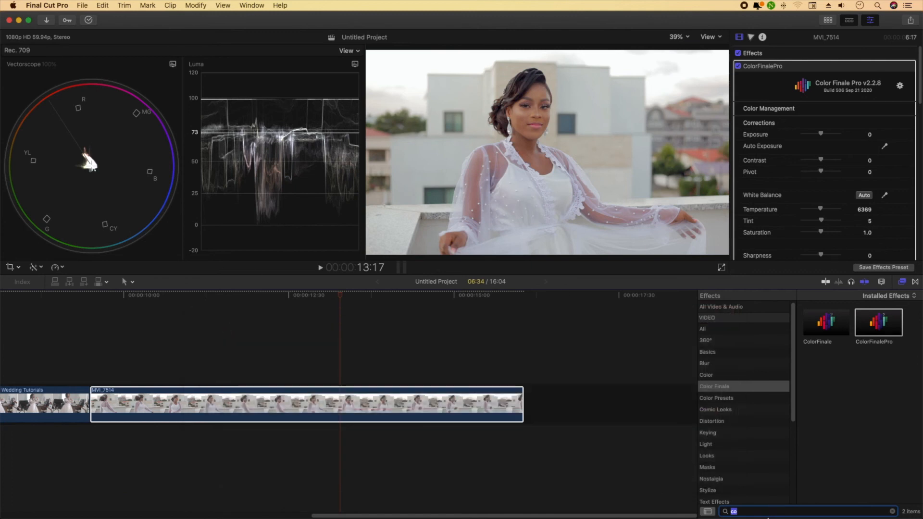
text(mask)
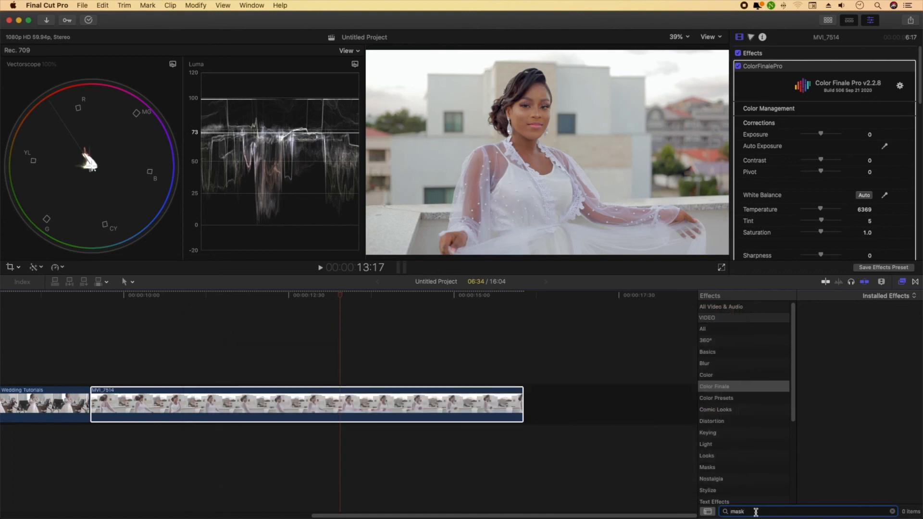
click(744, 309)
mouse_move(848, 332)
mouse_down()
mouse_move(452, 382)
mouse_move(350, 405)
mouse_up()
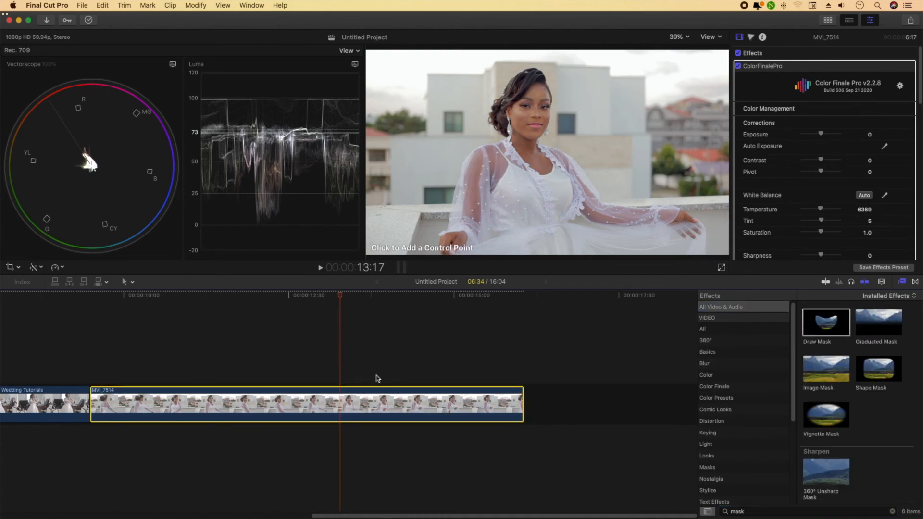
Draw a closed mask around the bride's face, from the forehead down to the chin and back.
click(529, 86)
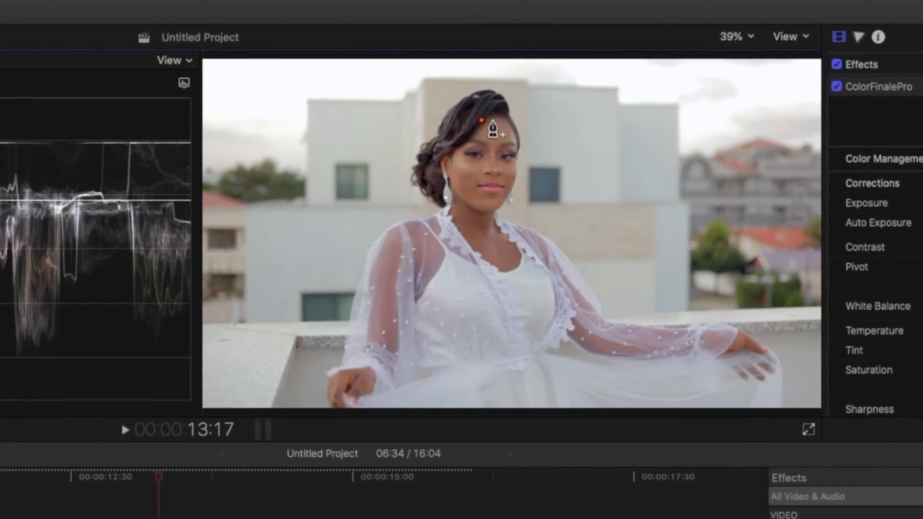
click(506, 125)
click(515, 166)
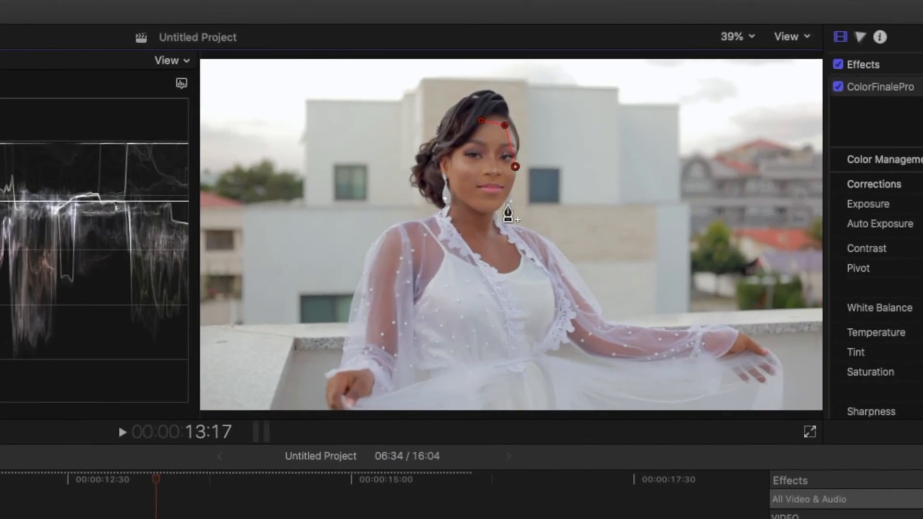
click(501, 204)
click(464, 210)
click(447, 165)
click(463, 140)
click(481, 121)
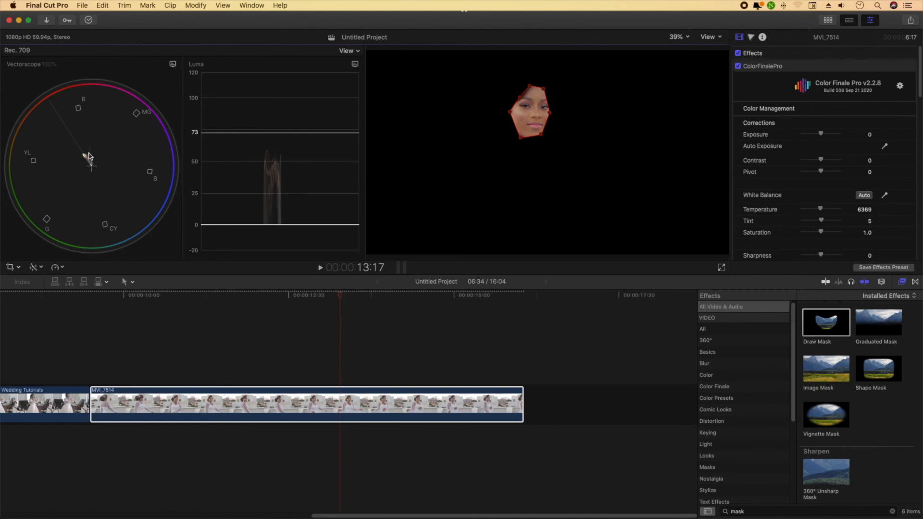
Switch the video scopes to a single vectorscope and move the playhead to 13:00.
click(347, 50)
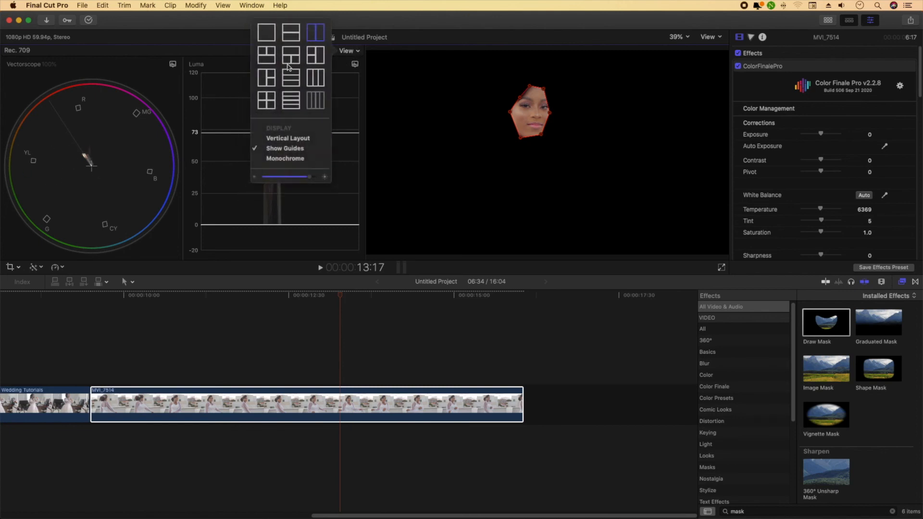
click(273, 38)
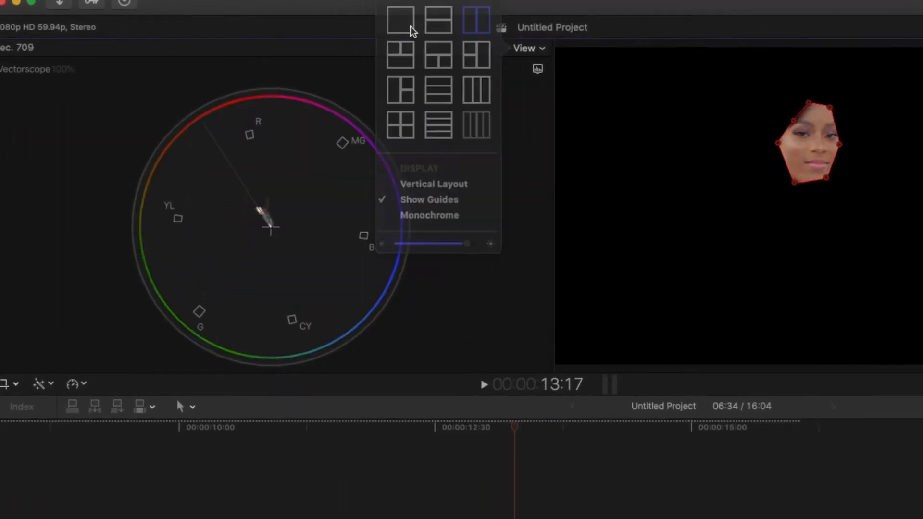
click(411, 27)
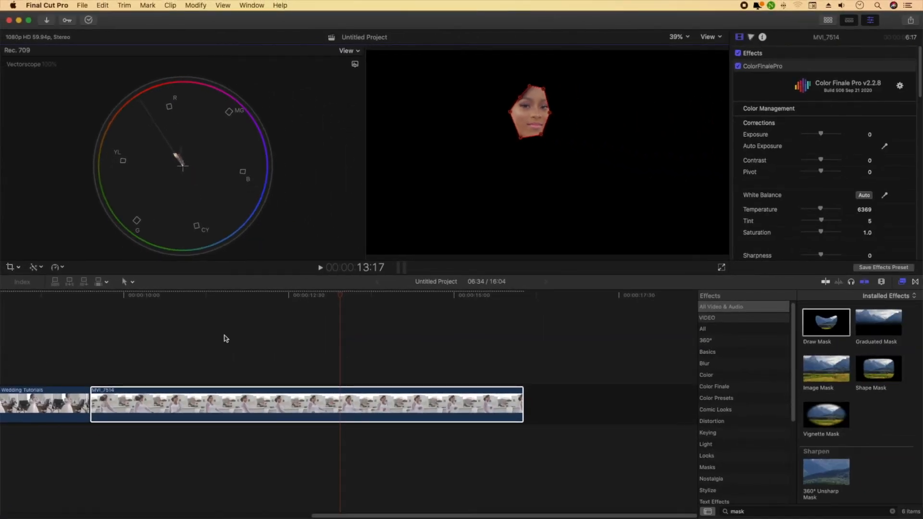
mouse_move(334, 296)
mouse_down()
mouse_move(291, 300)
mouse_move(323, 298)
mouse_up()
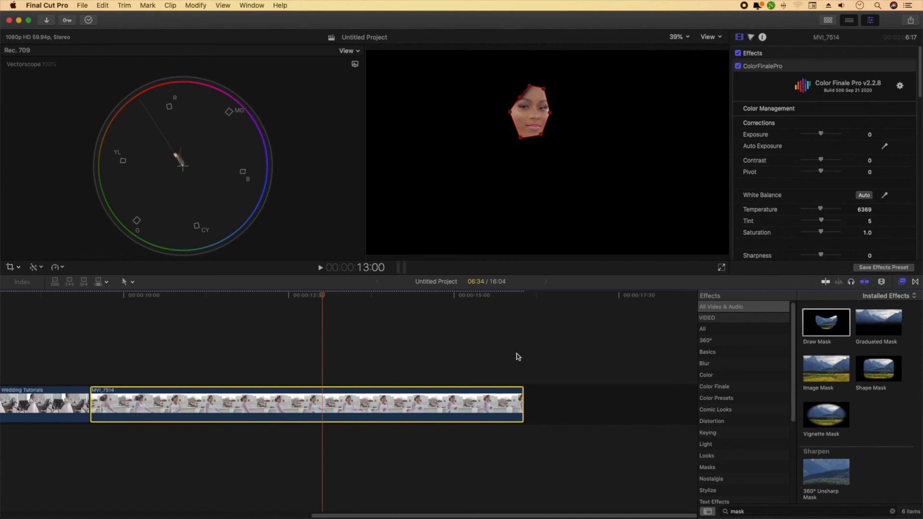
Sample the bride's skin for the skin layer's Hue vs Hue curve, lower the orange point slightly, and close the layer editor.
scroll(786, 229, down, 4)
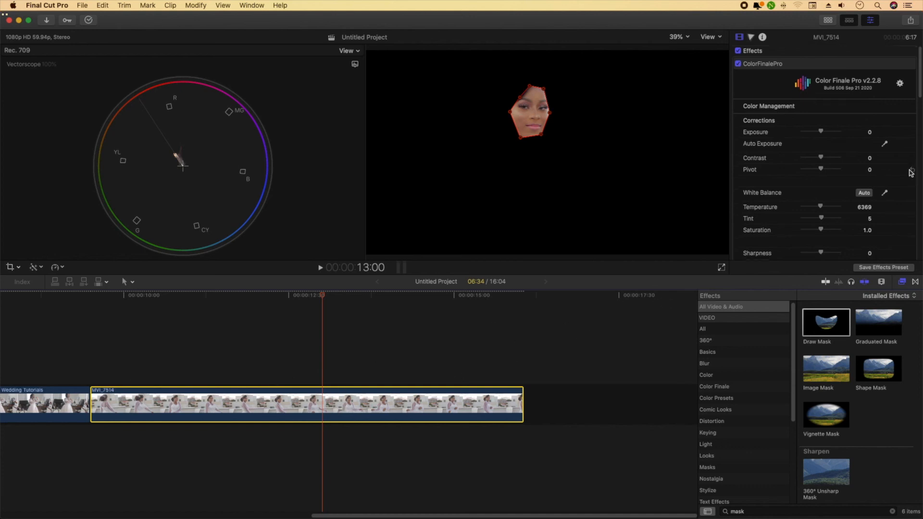
click(856, 202)
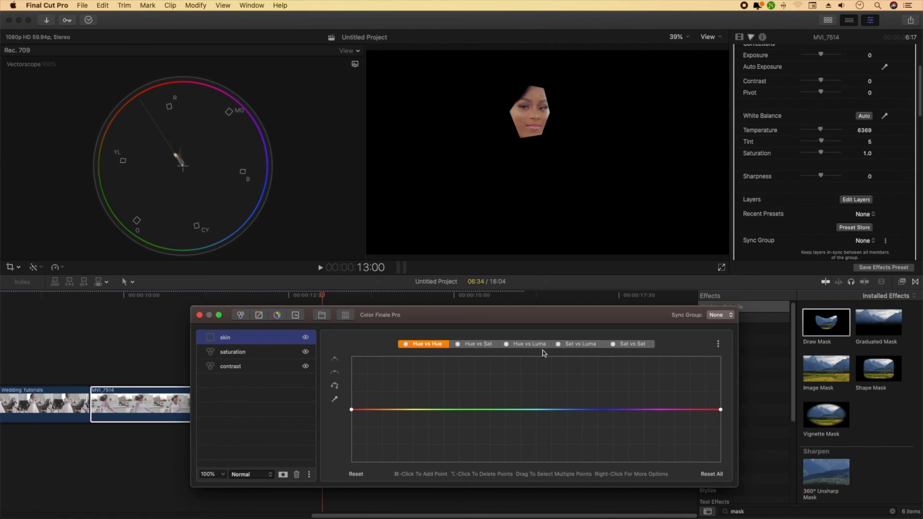
click(336, 401)
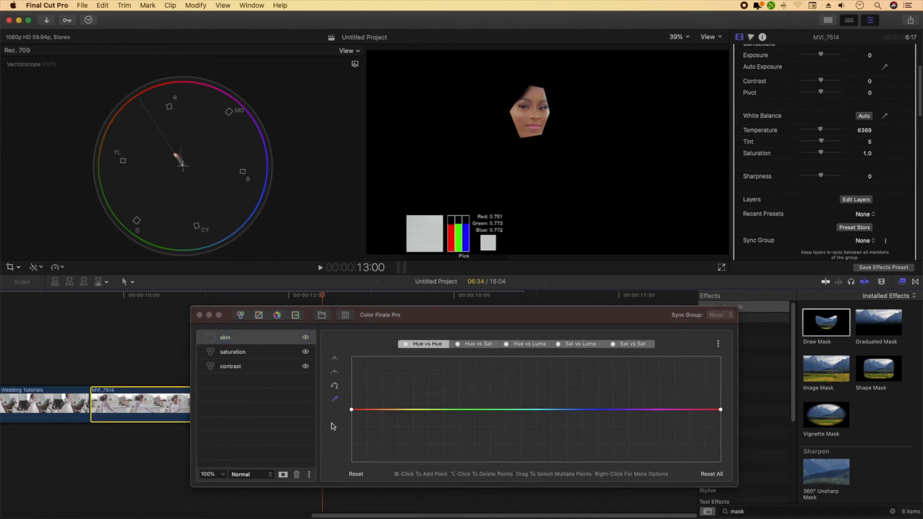
click(343, 393)
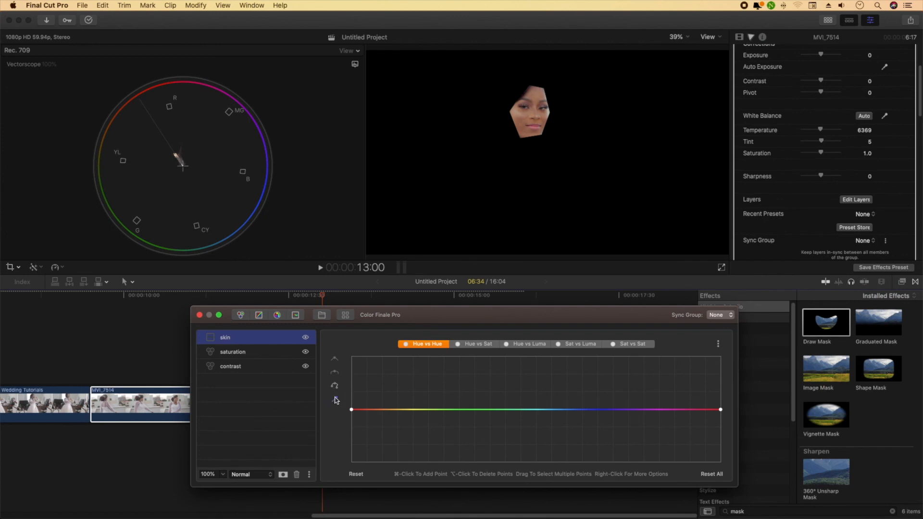
click(335, 401)
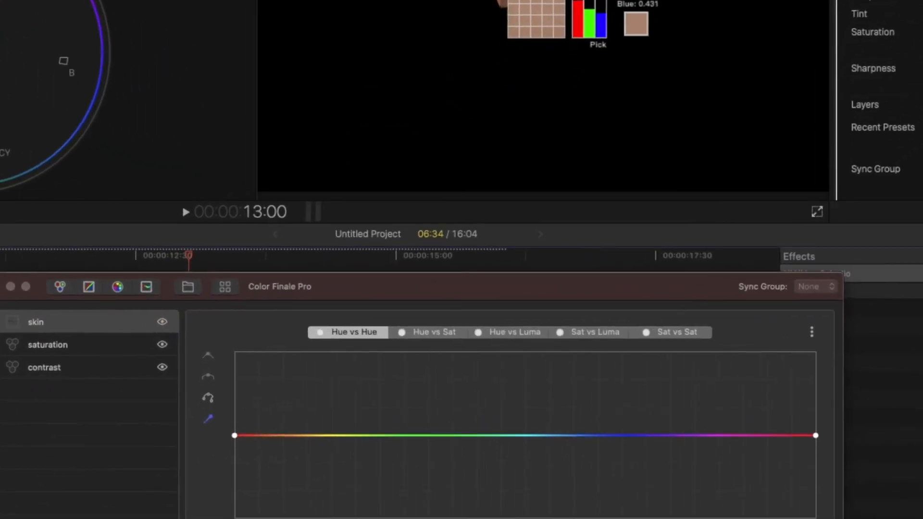
click(505, 4)
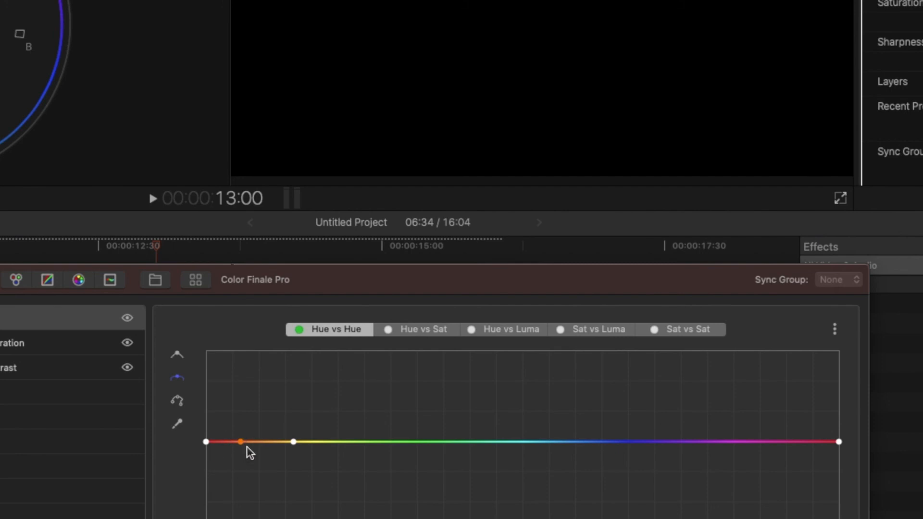
drag(243, 442, 243, 445)
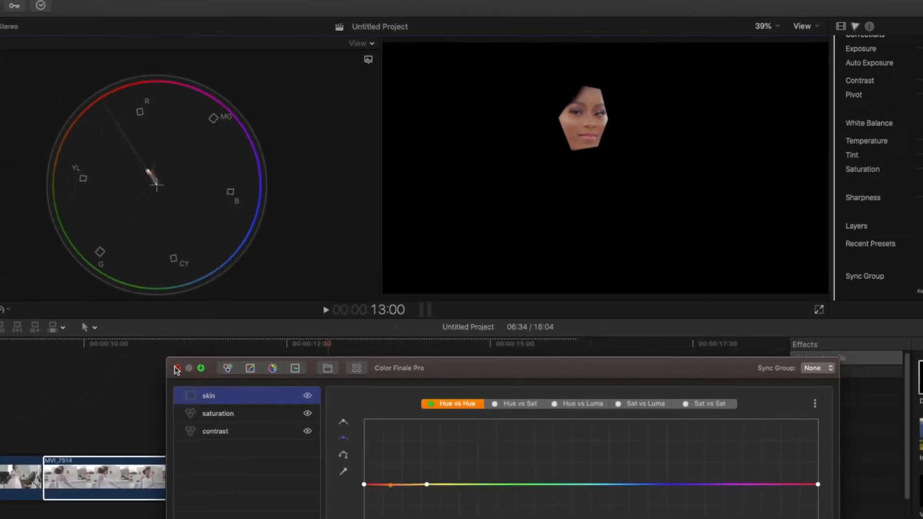
click(130, 480)
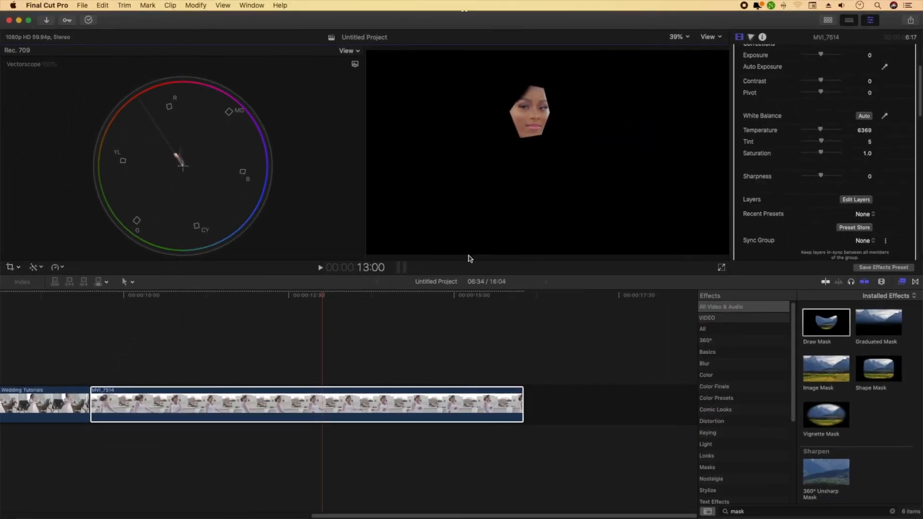
Delete the Draw Mask effect from the clip to restore the full image.
scroll(815, 130, up, 3)
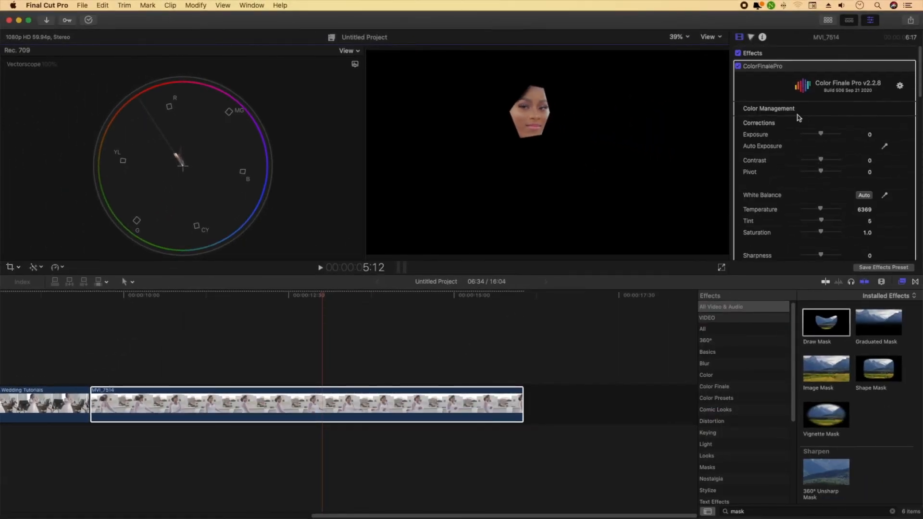
click(900, 66)
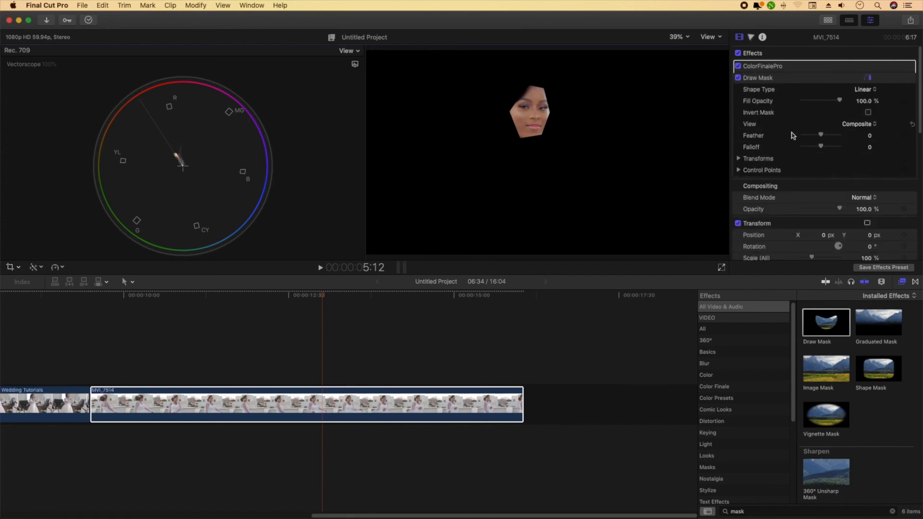
click(789, 98)
key(Delete)
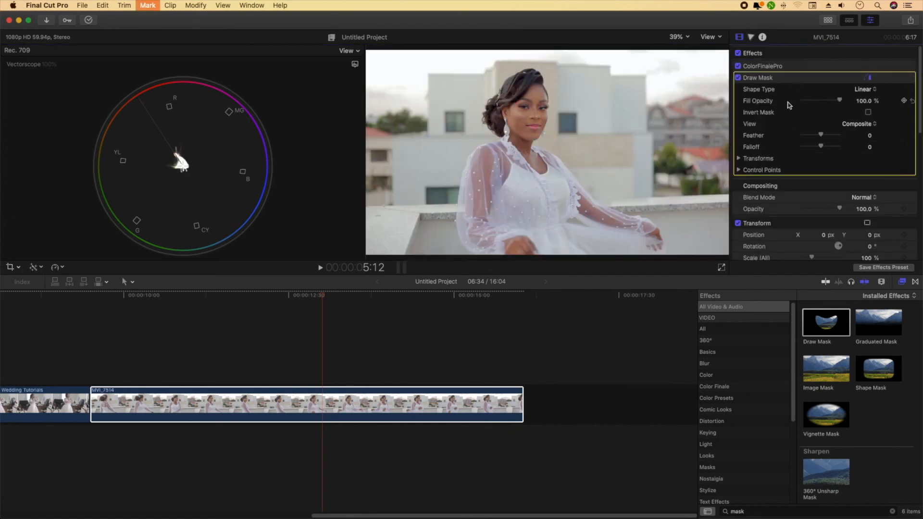
Play the graded clip from 9:45 to about 13:14 to review the skin tones.
drag(323, 297, 166, 345)
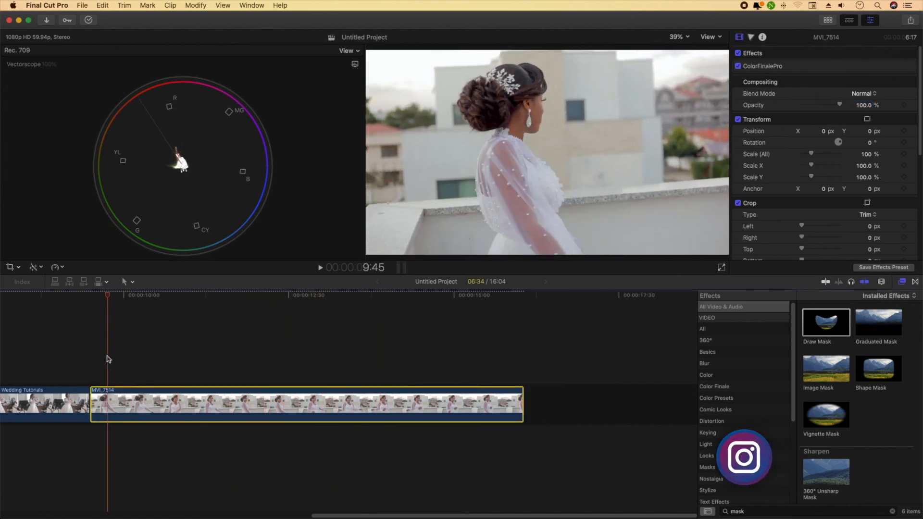
key(space)
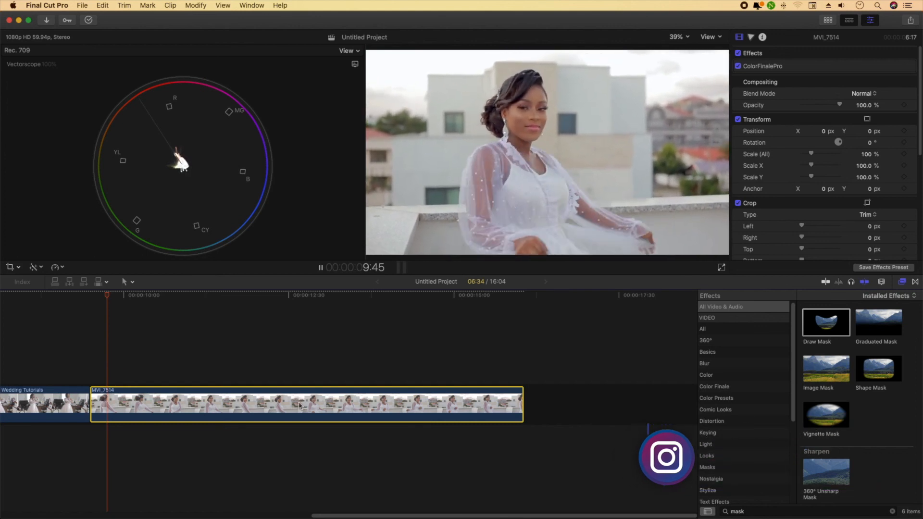
key(space)
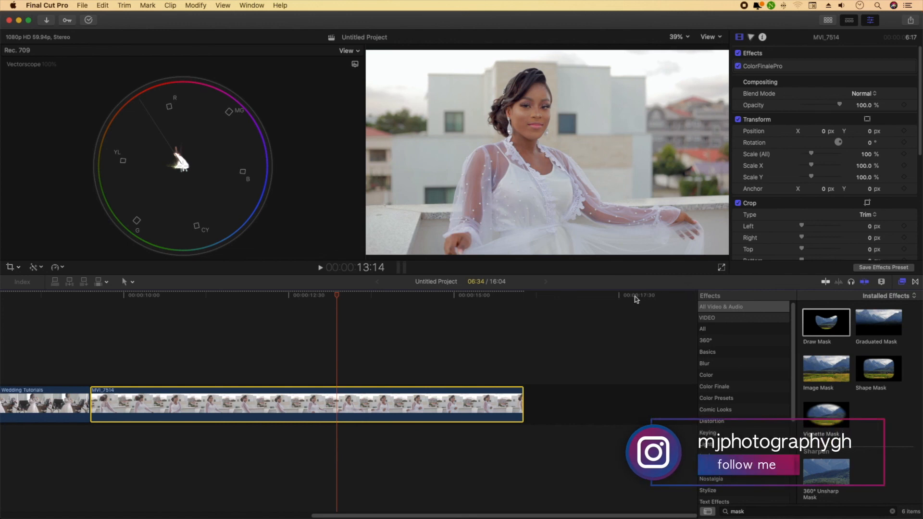
Search the effects for "lut", apply Custom LUT to clip MVI_7514 and choose the chocobrown LUT.
click(770, 511)
key(BackSpace)
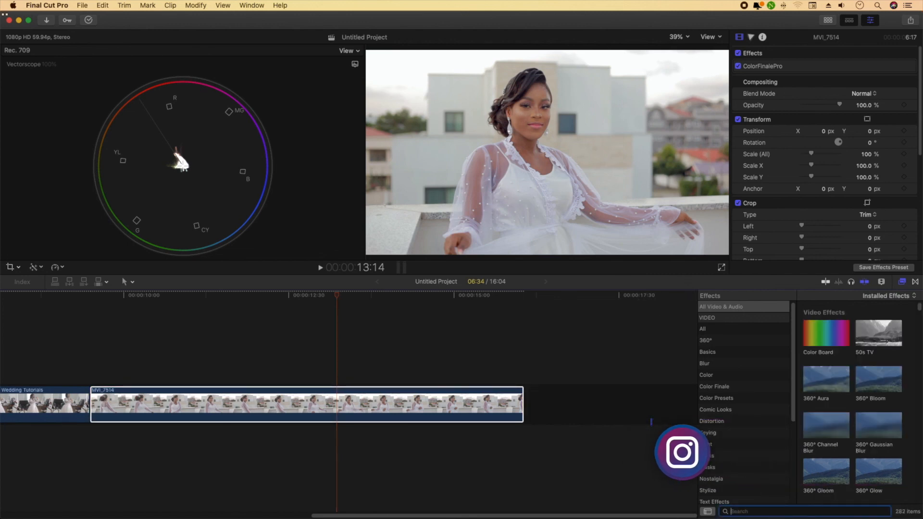
text(lut)
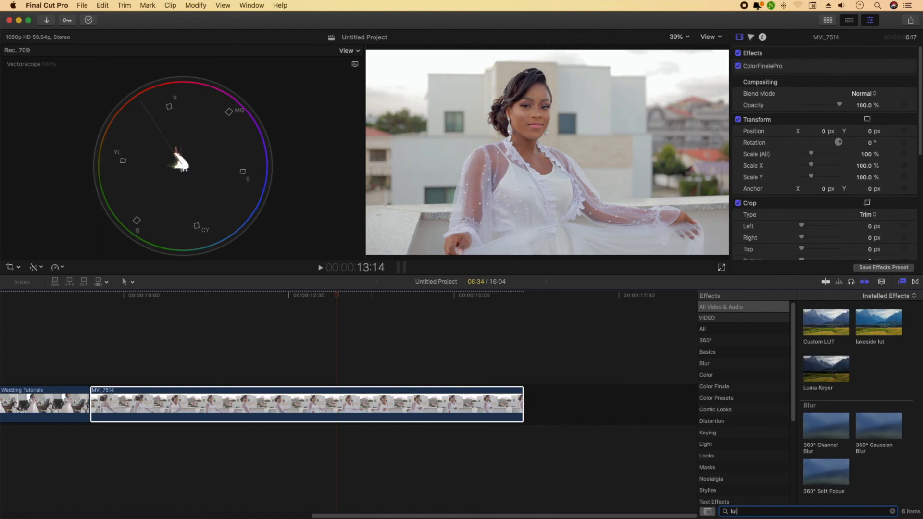
drag(841, 320, 412, 403)
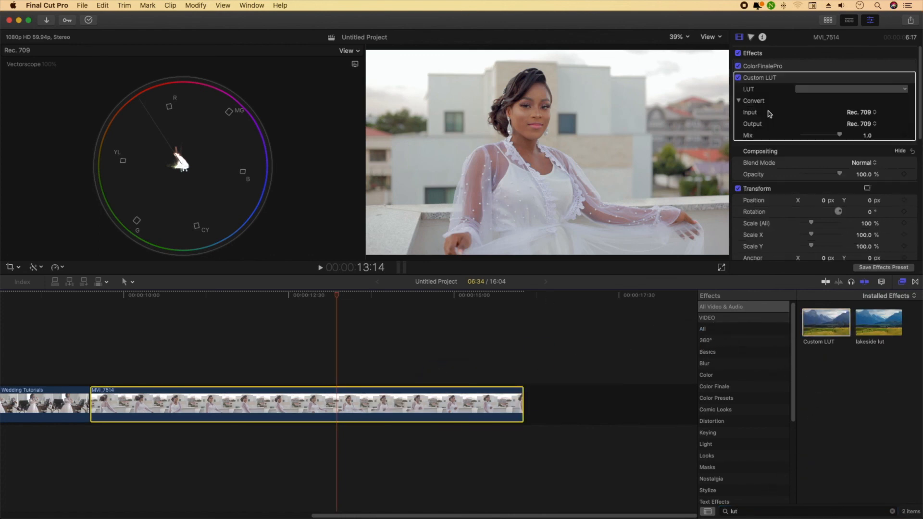
click(848, 89)
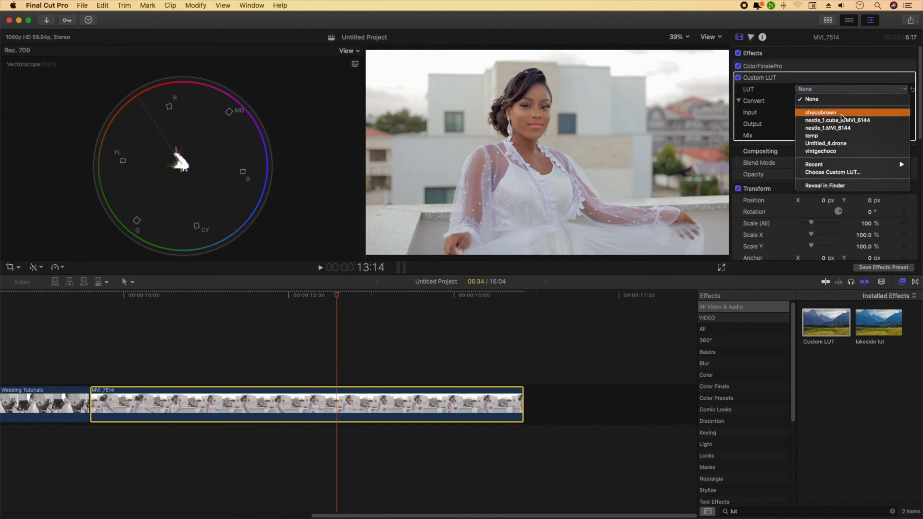
click(842, 114)
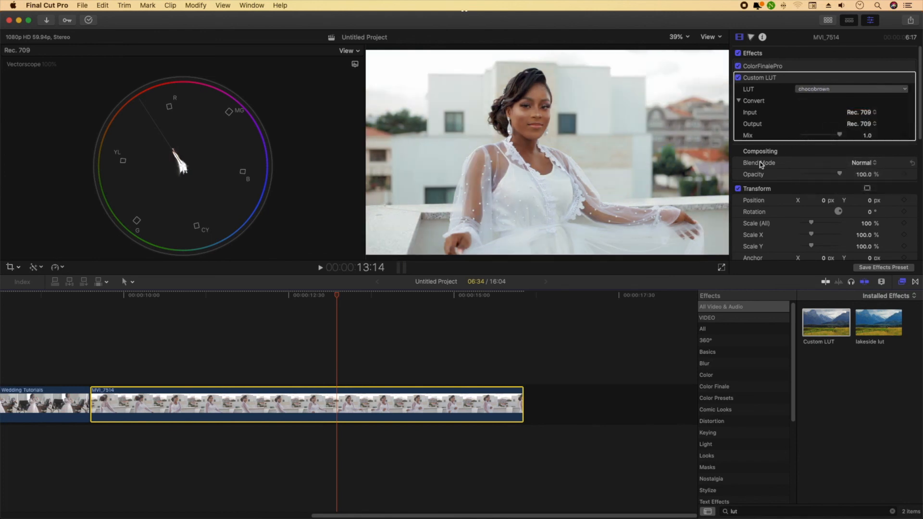
Reduce the Custom LUT's Mix to 0.3 and turn the effect off and on to compare the image.
drag(839, 136, 820, 143)
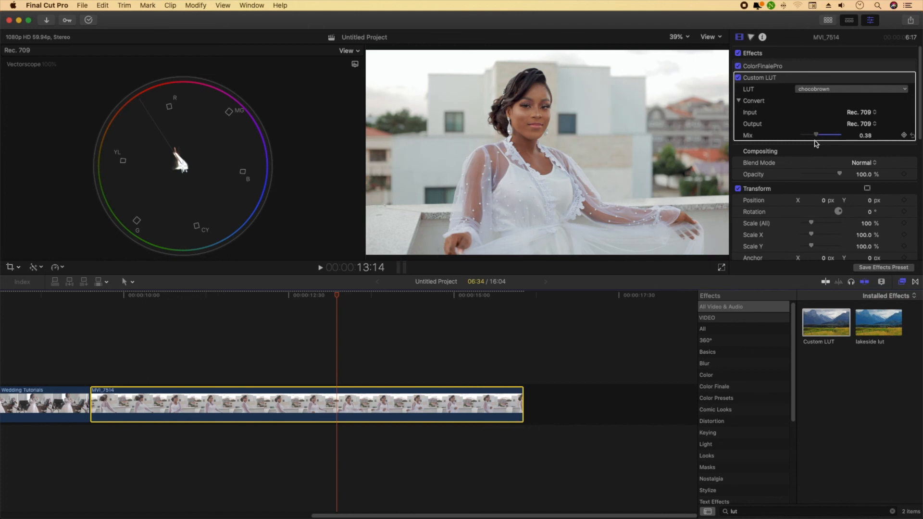
drag(815, 144, 813, 144)
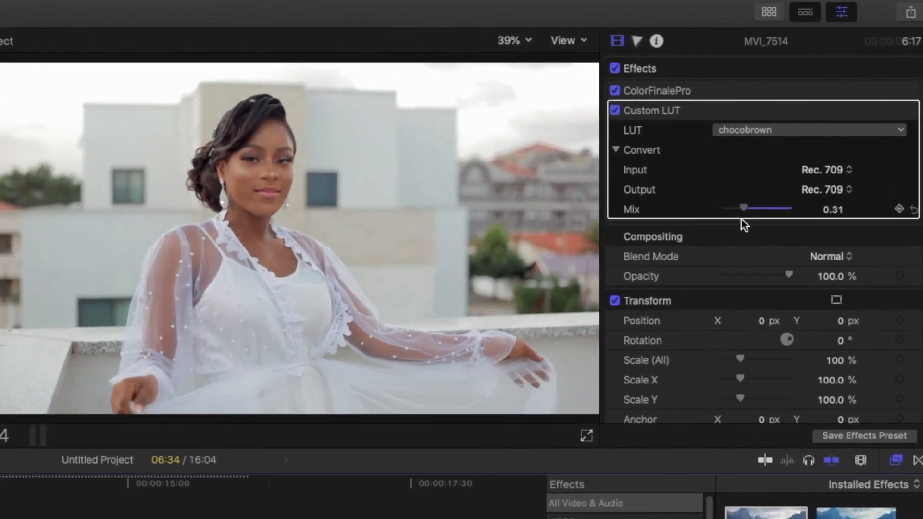
drag(741, 219, 742, 220)
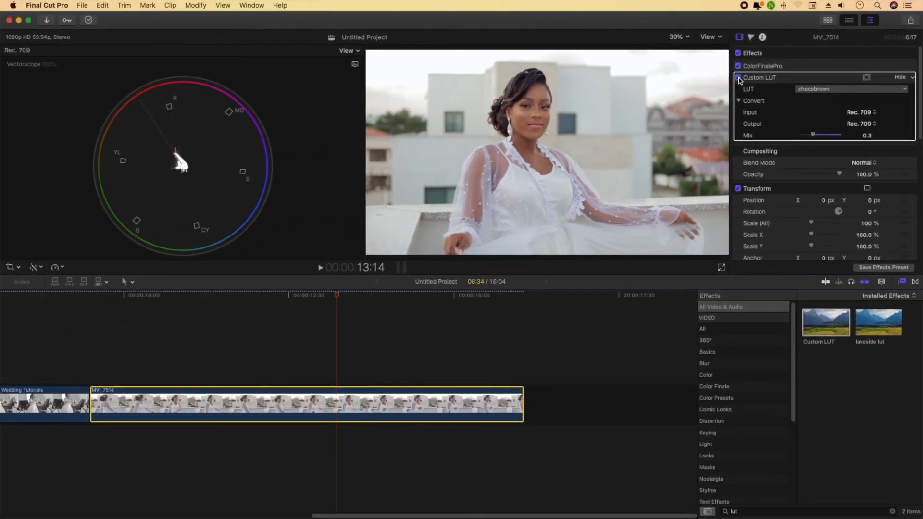
click(739, 78)
click(739, 78)
click(739, 78)
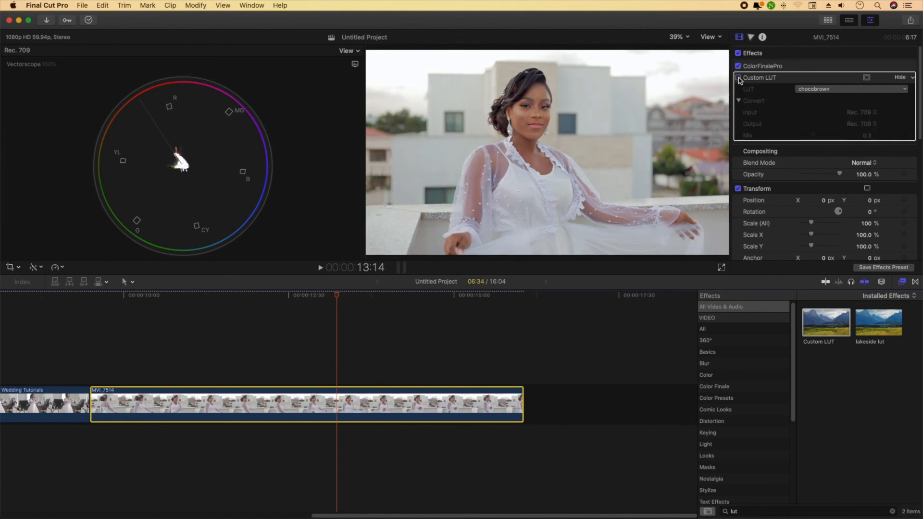